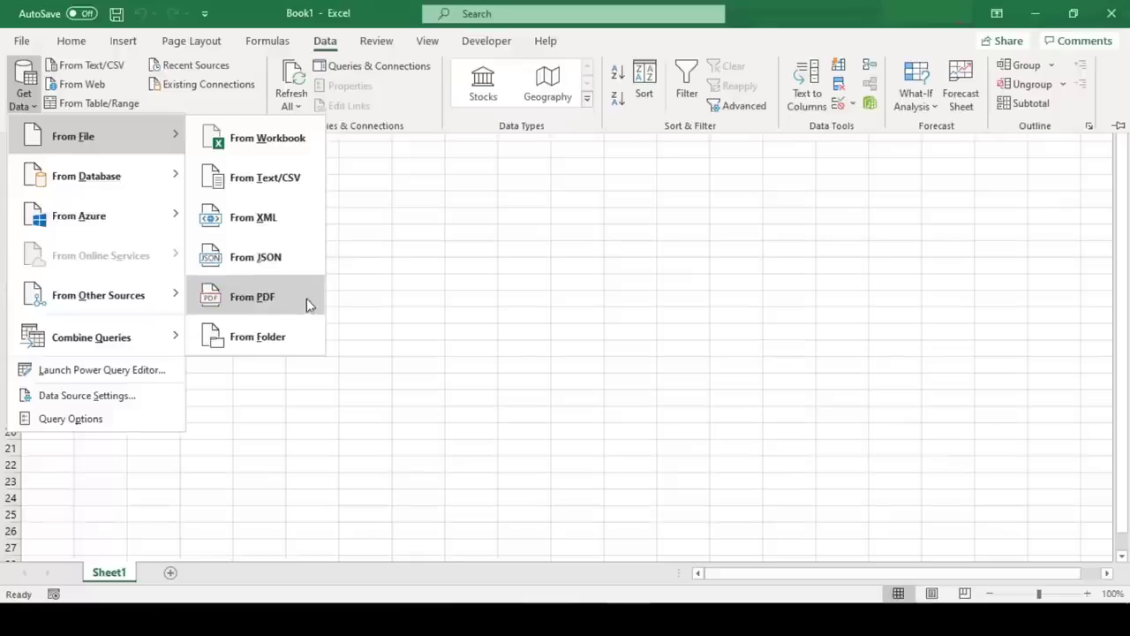
# Step: Import the PDF file eodb2020 from the Data folder as a new data source
pyautogui.click(306, 299)
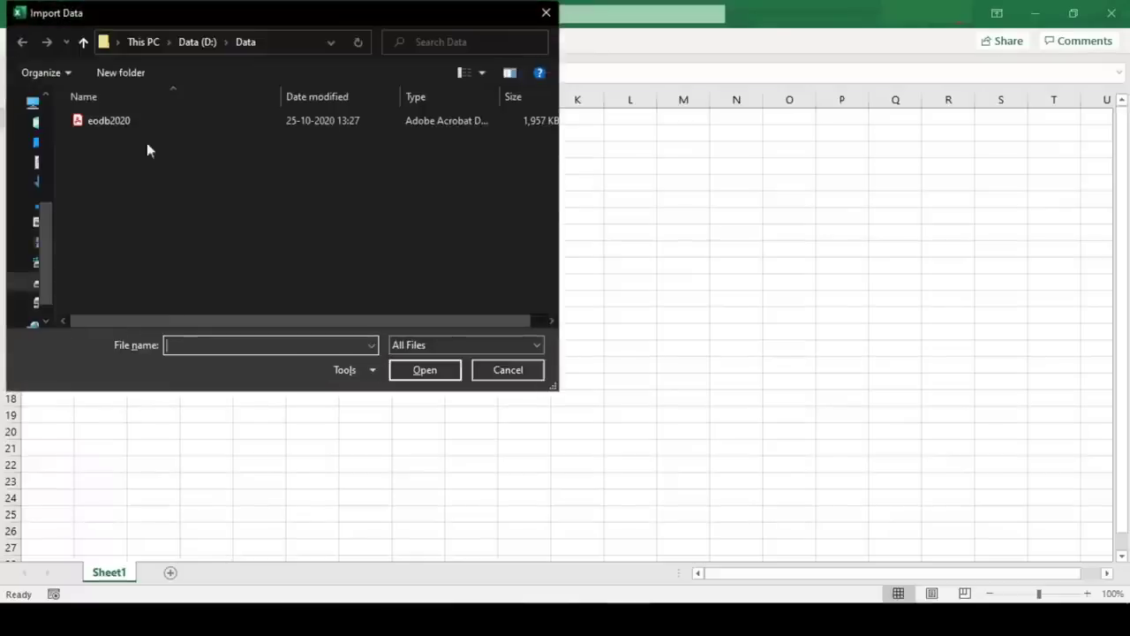
pyautogui.click(112, 120)
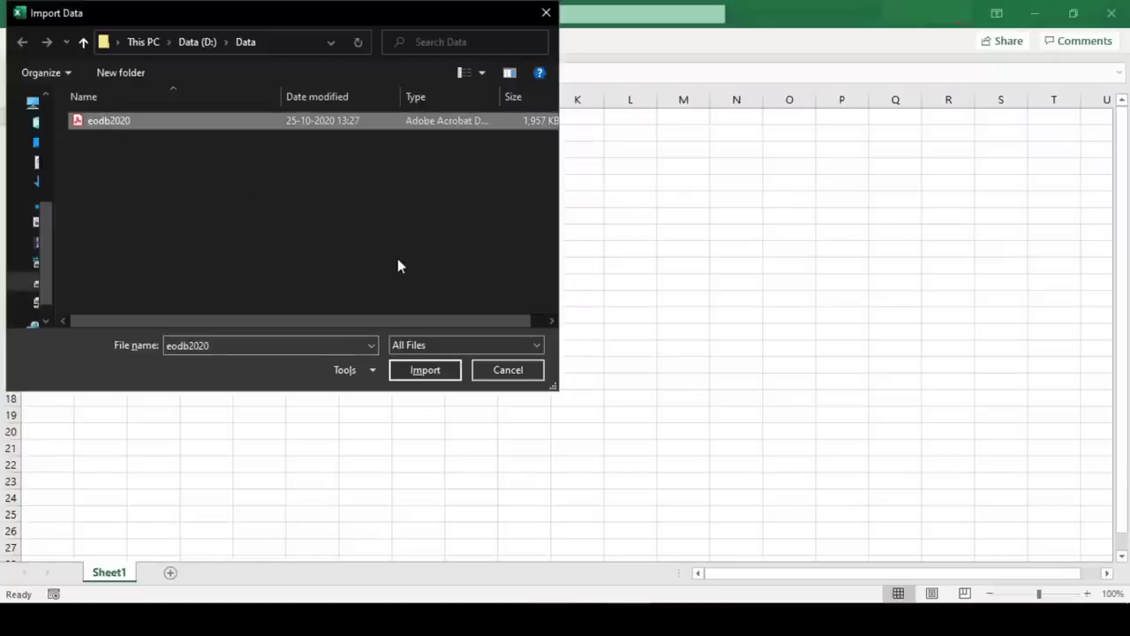
pyautogui.click(442, 371)
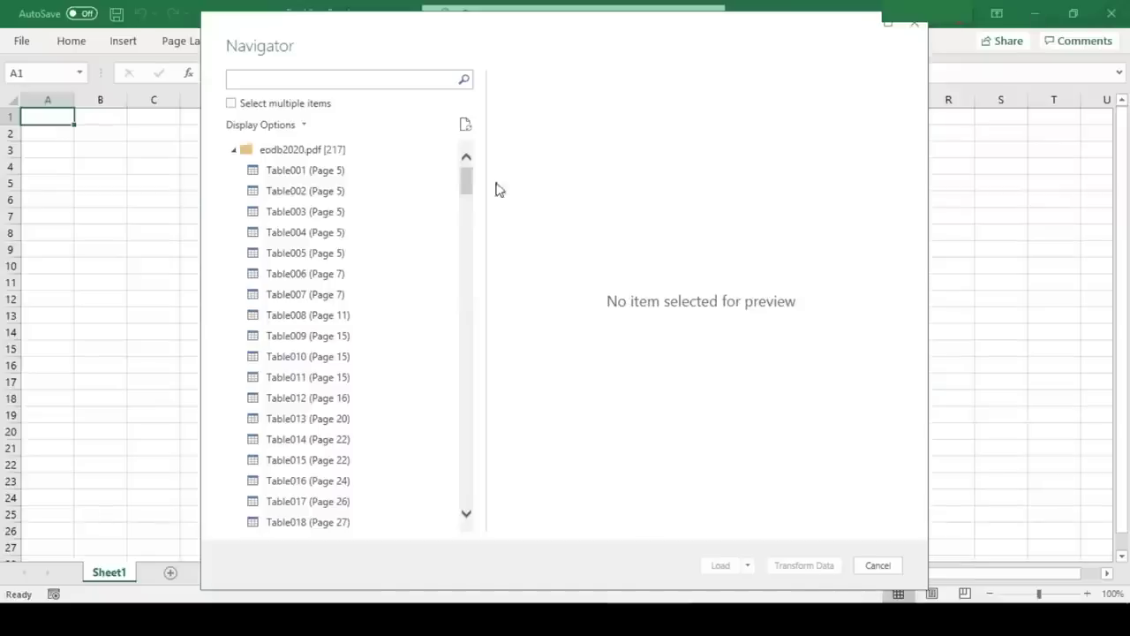
# Step: Choose Table012 (Page 16) from the PDF's tables, check its columns in the preview, and open it for transforming
pyautogui.moveTo(466, 184)
pyautogui.mouseDown()
pyautogui.moveTo(471, 220)
pyautogui.moveTo(471, 203)
pyautogui.mouseUp()
pyautogui.click(466, 160)
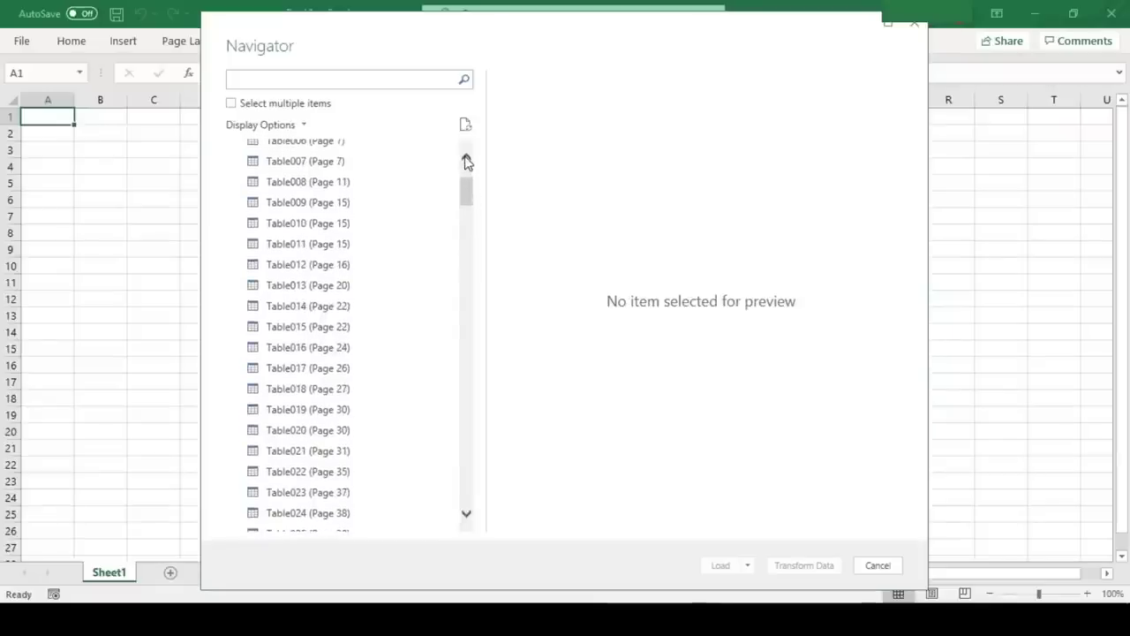
pyautogui.click(306, 266)
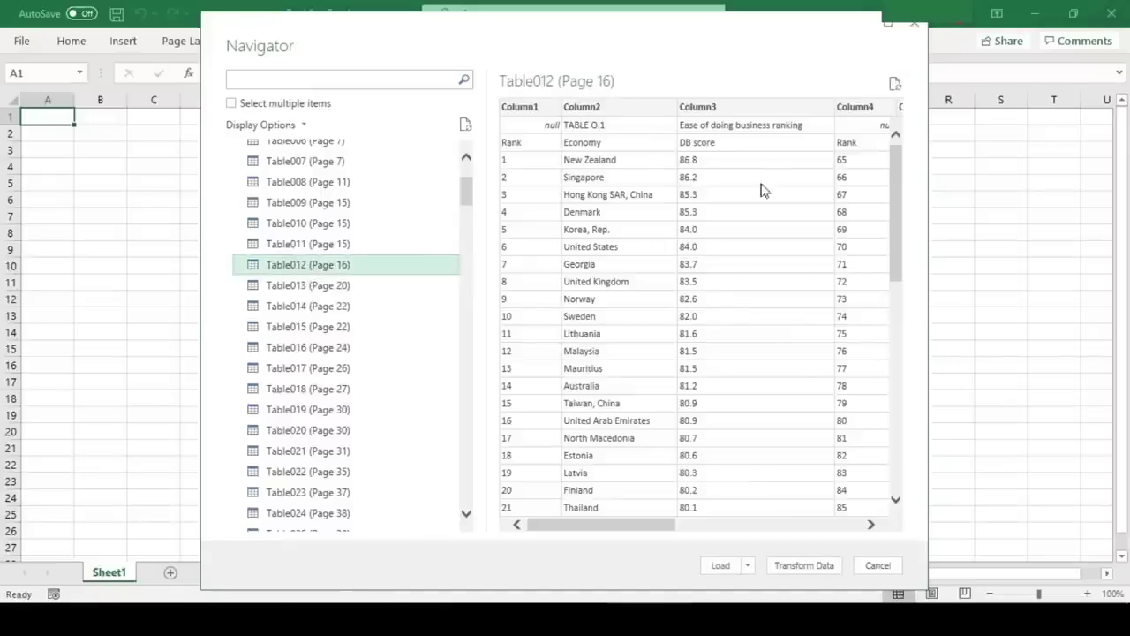
pyautogui.moveTo(624, 525); pyautogui.dragTo(767, 509)
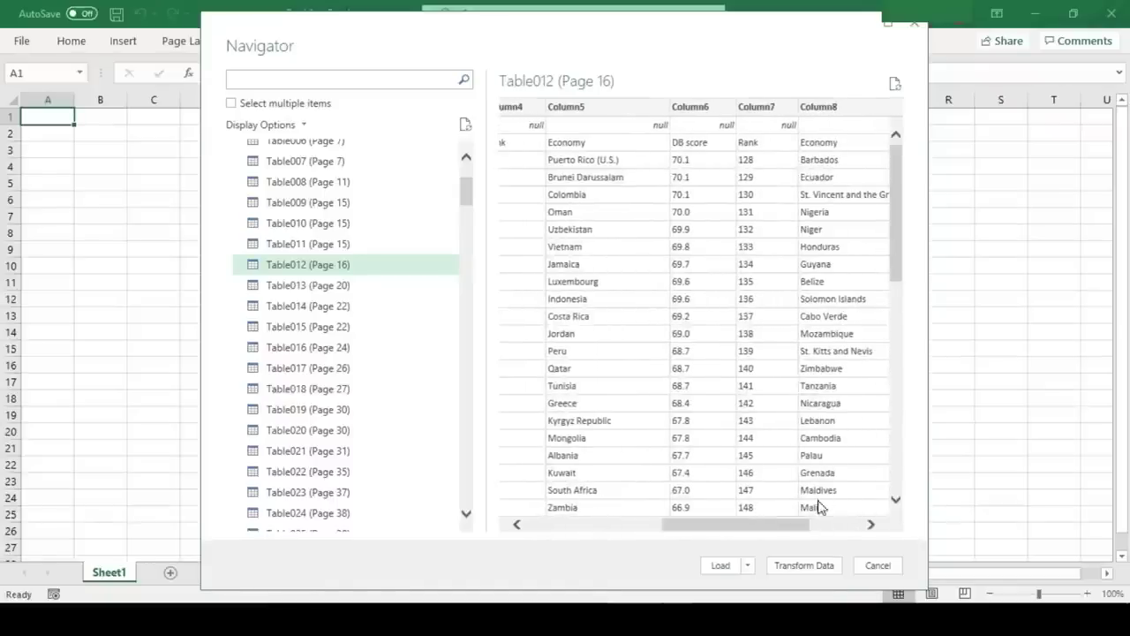
pyautogui.click(806, 566)
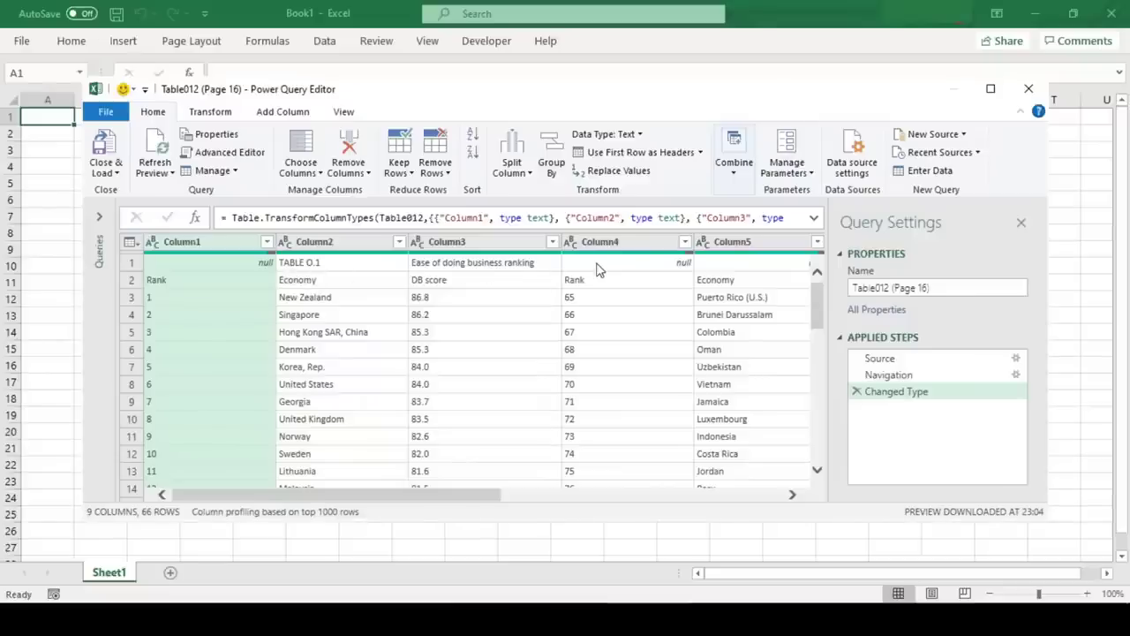
# Step: Promote the first row to headers twice, and load the query into a new worksheet
pyautogui.click(634, 154)
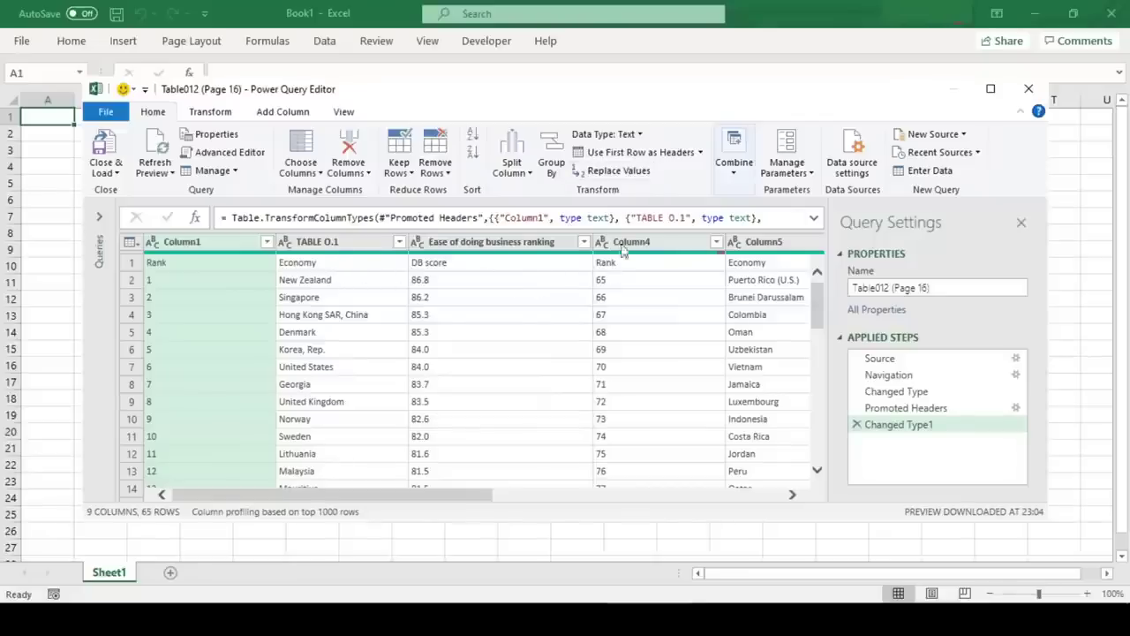
pyautogui.click(668, 155)
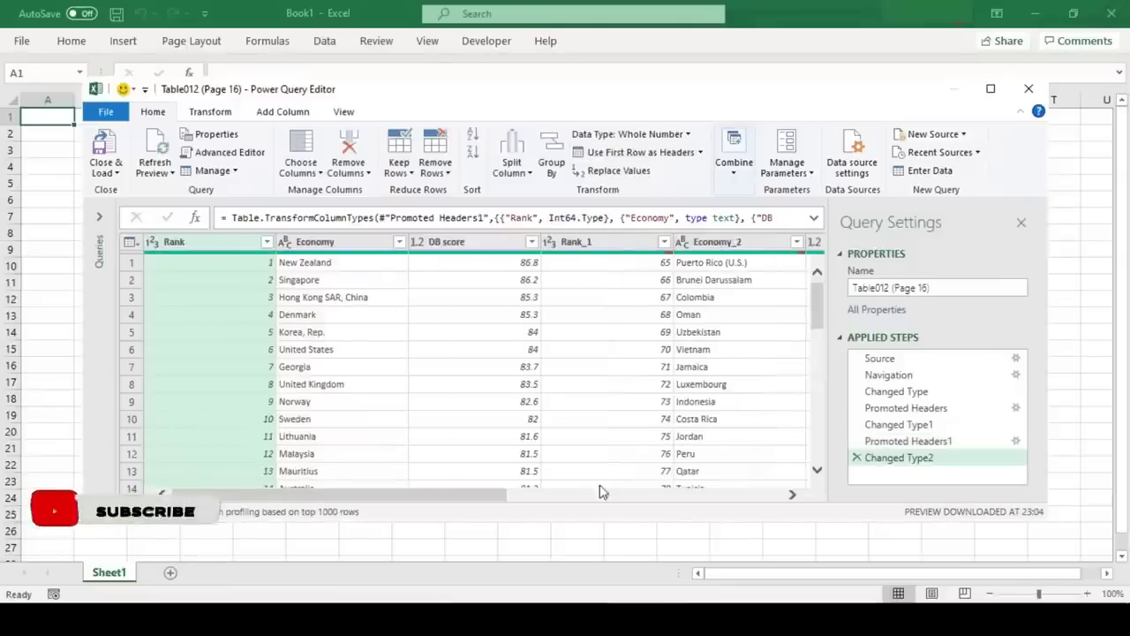
pyautogui.click(108, 150)
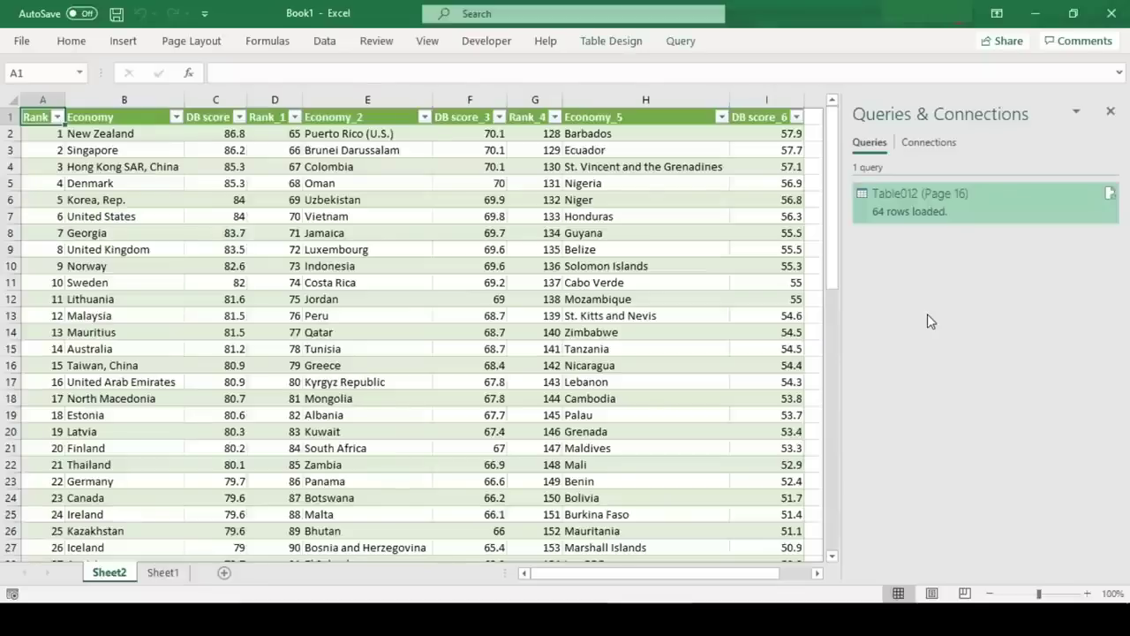
# Step: Look through the loaded ranking table, and switch to eodb2020.pdf in Adobe Acrobat Reader at page 79
pyautogui.moveTo(835, 189); pyautogui.dragTo(824, 228)
pyautogui.click(1035, 14)
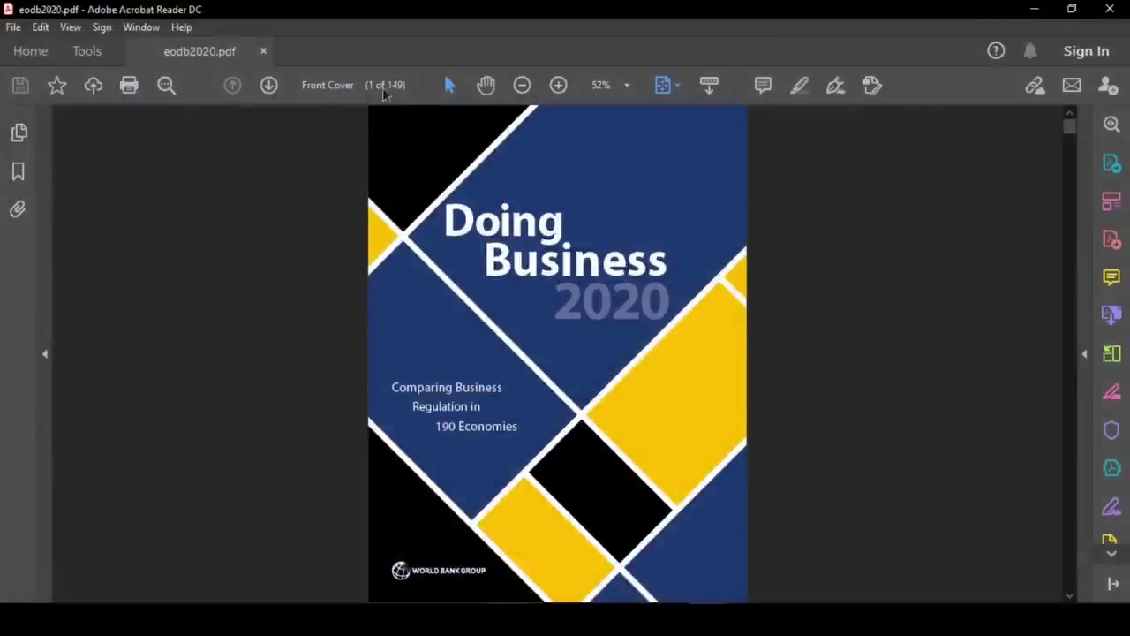
pyautogui.click(336, 84)
pyautogui.write('79')
pyautogui.press('Return')
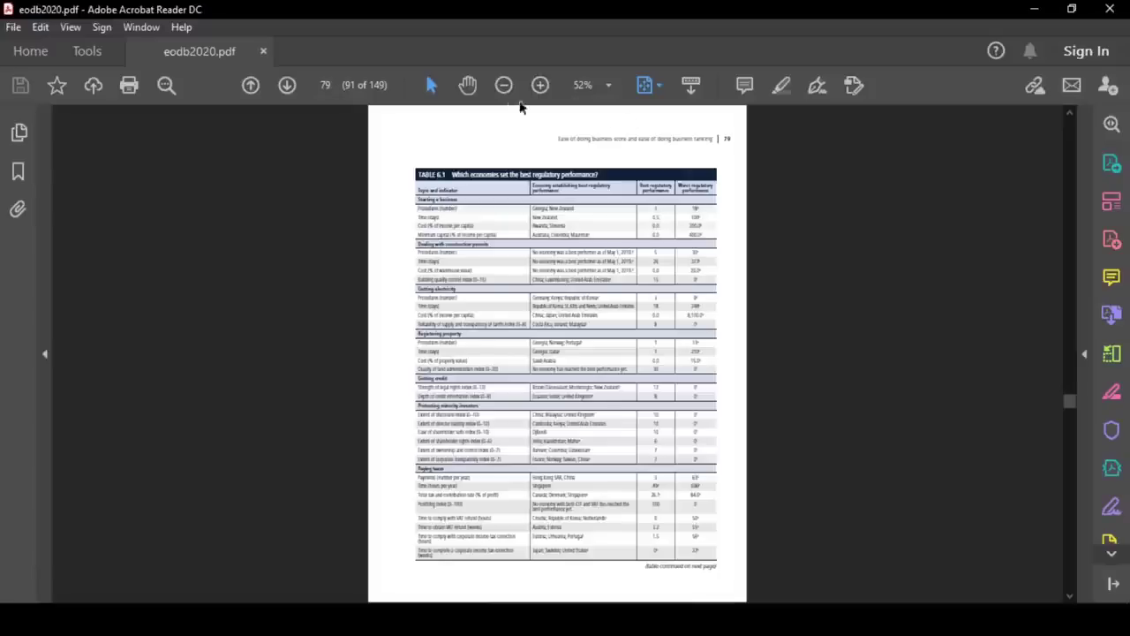
# Step: Enlarge the page to 125% and examine Table 6.1 on best regulatory performance, including its continuation on page 80
pyautogui.click(540, 84)
pyautogui.click(539, 85)
pyautogui.click(537, 84)
pyautogui.scroll(-5, 613, 404)
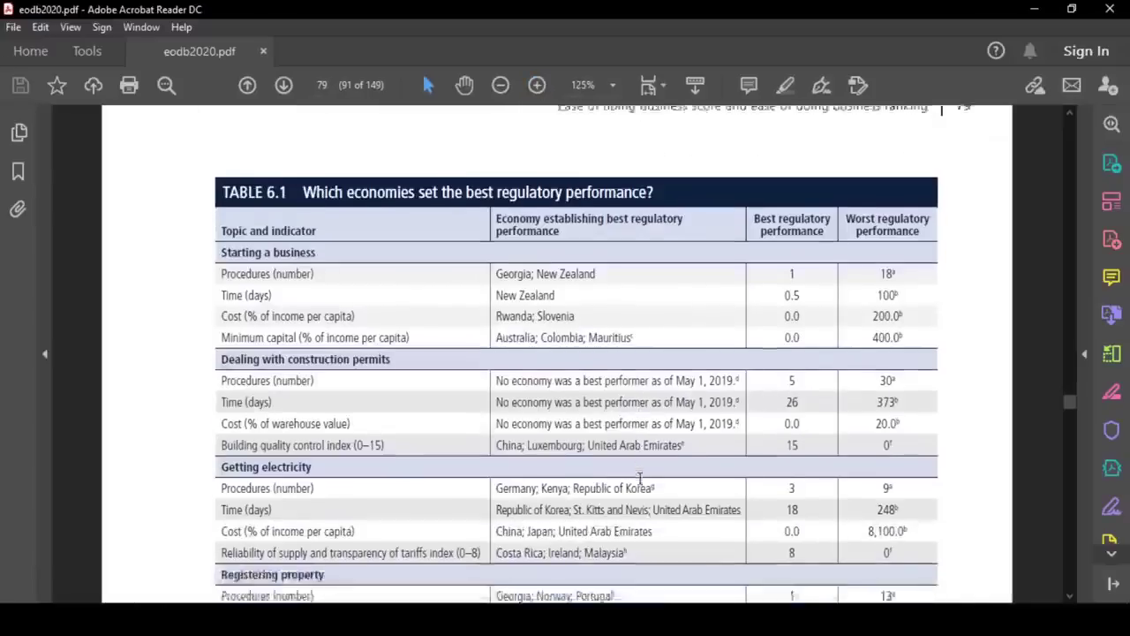
pyautogui.scroll(-10, 639, 478)
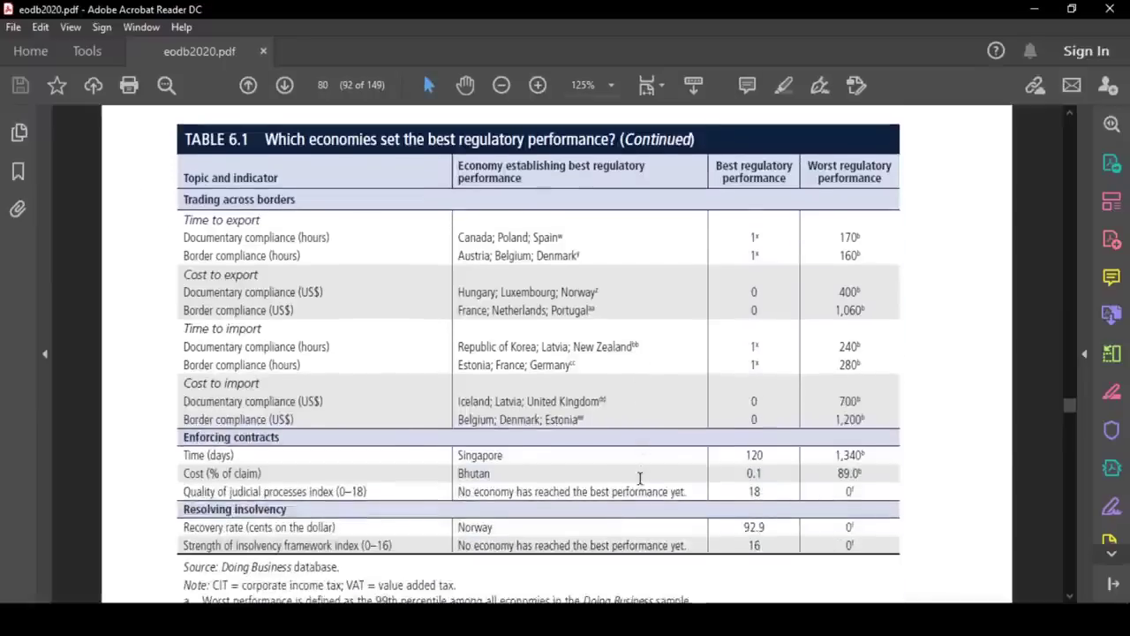
pyautogui.scroll(3, 639, 478)
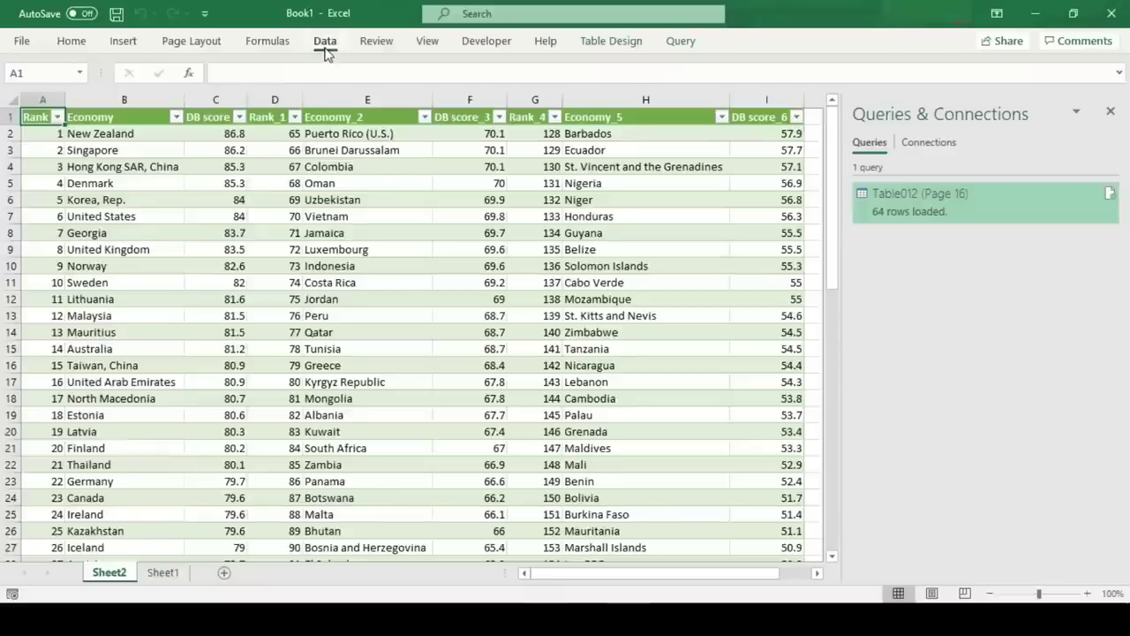
# Step: Return to the Excel workbook and import the PDF file eodb2020 again as a new data source
pyautogui.click(325, 42)
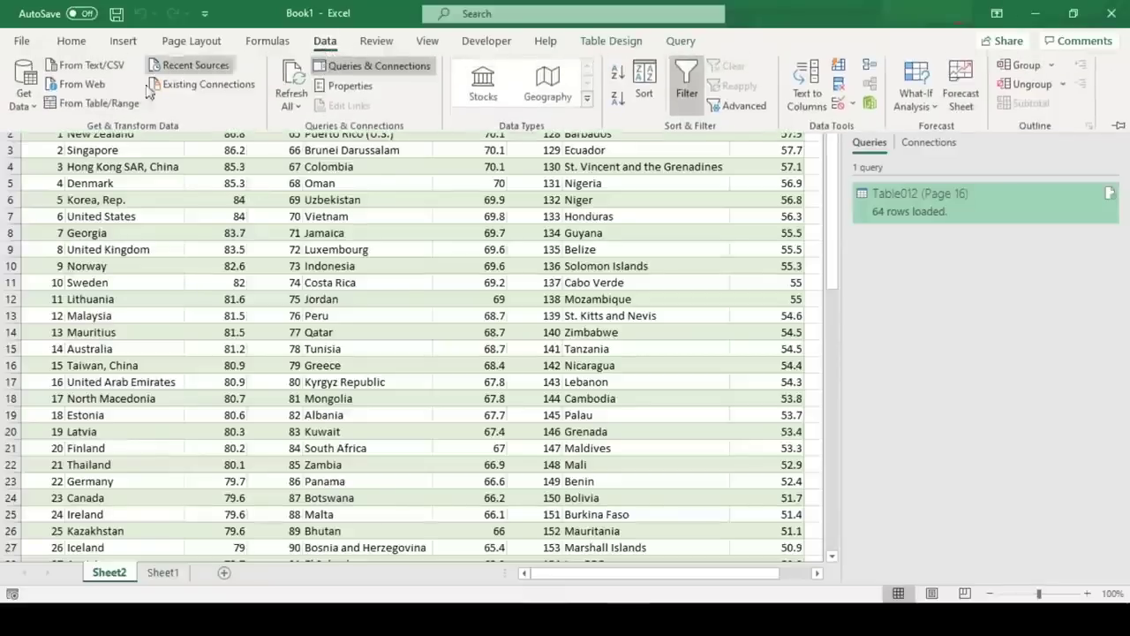
pyautogui.click(23, 89)
pyautogui.moveTo(83, 143)
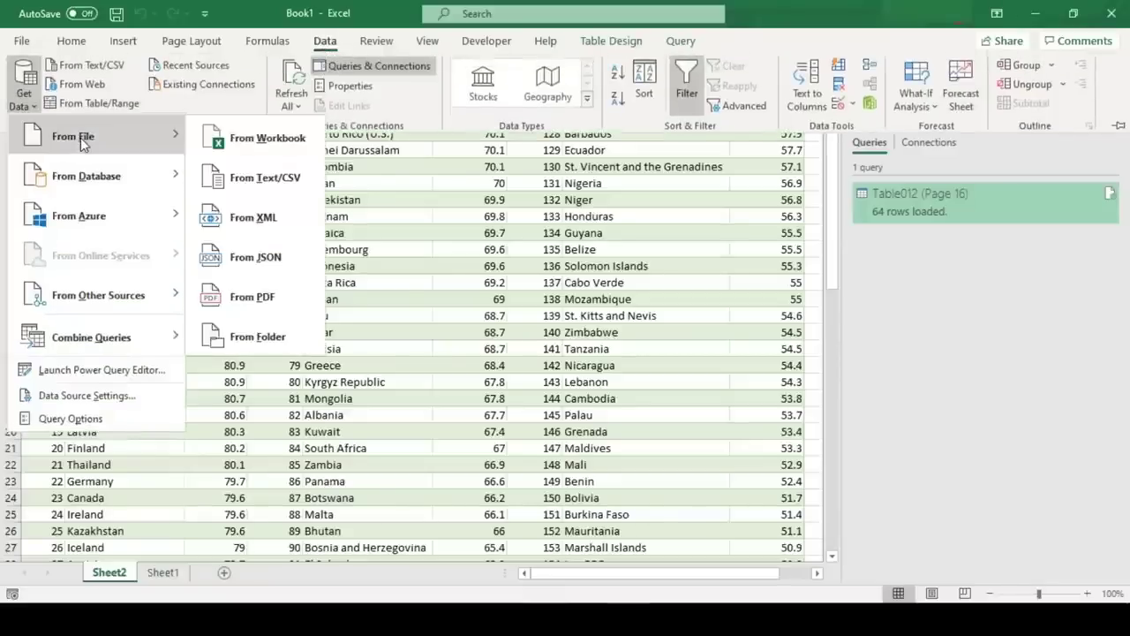
pyautogui.click(299, 310)
pyautogui.doubleClick(136, 120)
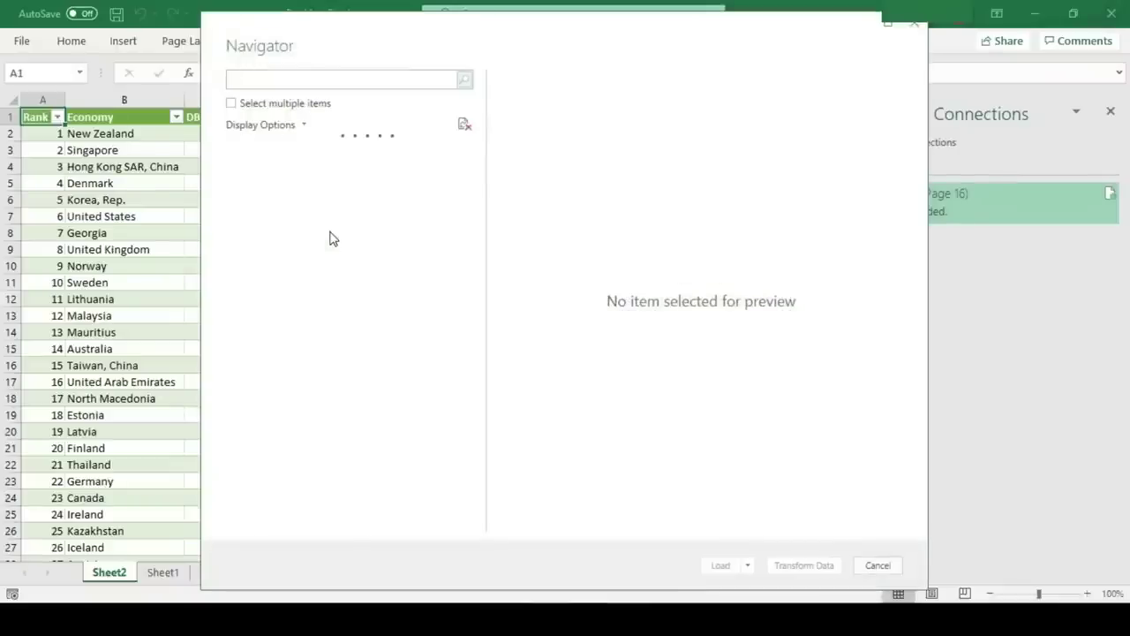
# Step: Preview Table053 (Page 91) and Table054 (Page 92) to check both parts of Table 6.1
pyautogui.click(465, 472)
pyautogui.moveTo(468, 264); pyautogui.dragTo(469, 231)
pyautogui.click(328, 221)
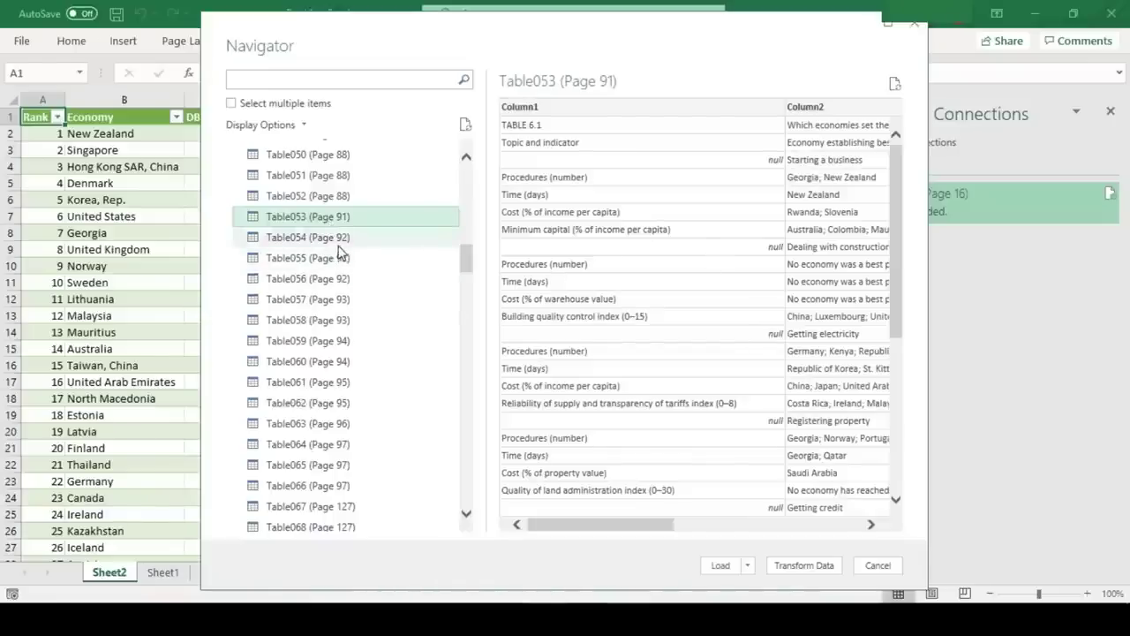
pyautogui.click(339, 243)
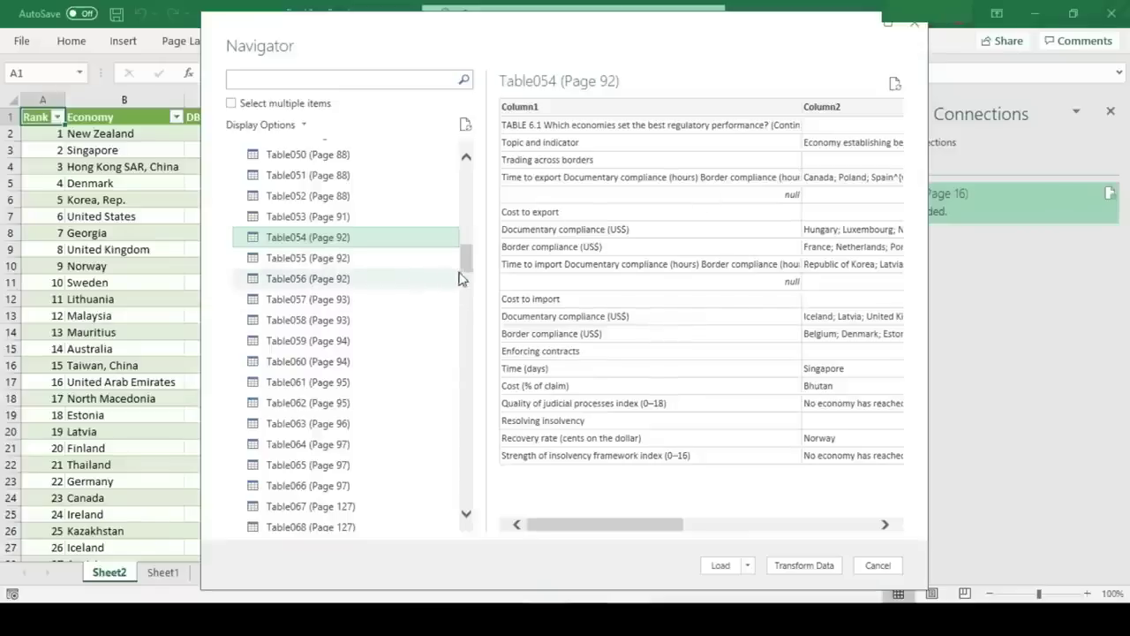
# Step: Select the whole eodb2020.pdf source instead of a single table and open it for transforming
pyautogui.moveTo(468, 269); pyautogui.dragTo(464, 182)
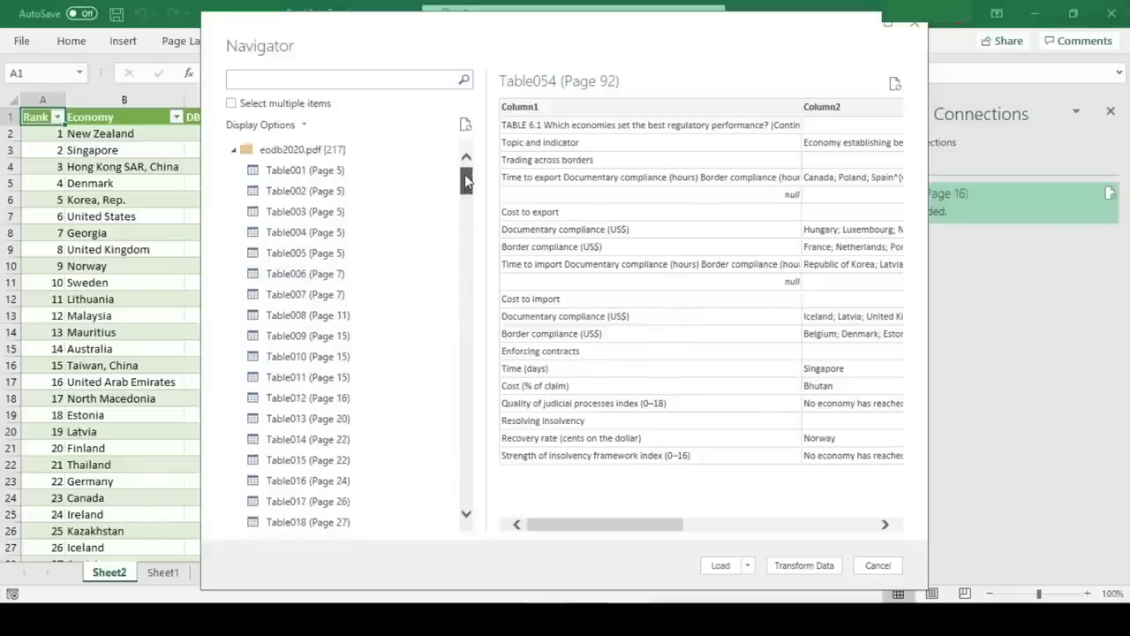
pyautogui.click(341, 157)
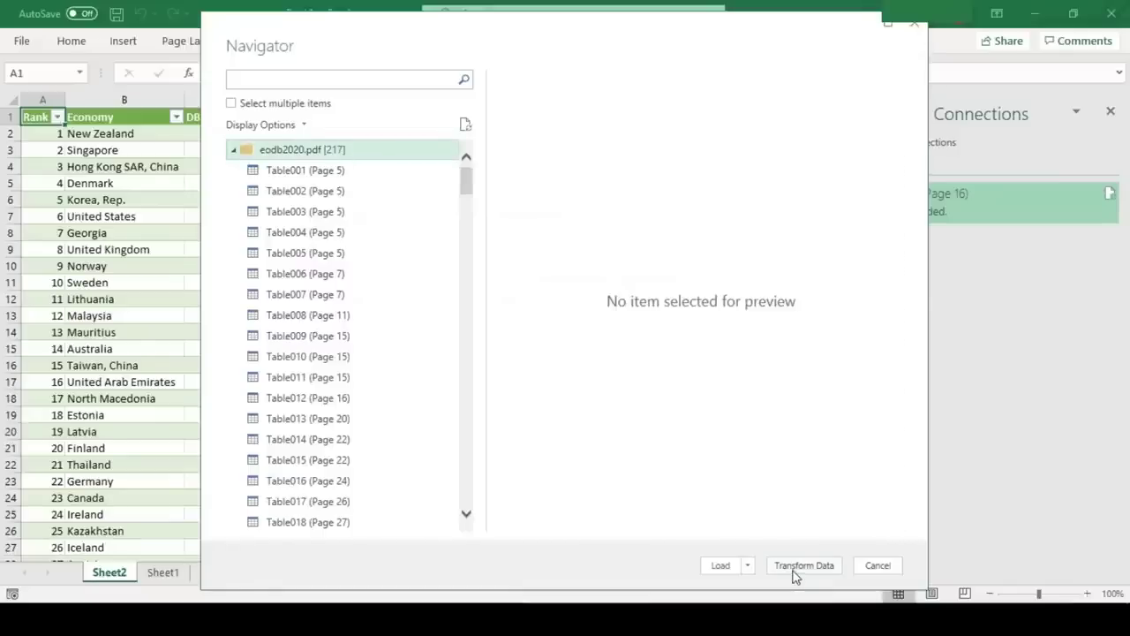
pyautogui.click(803, 565)
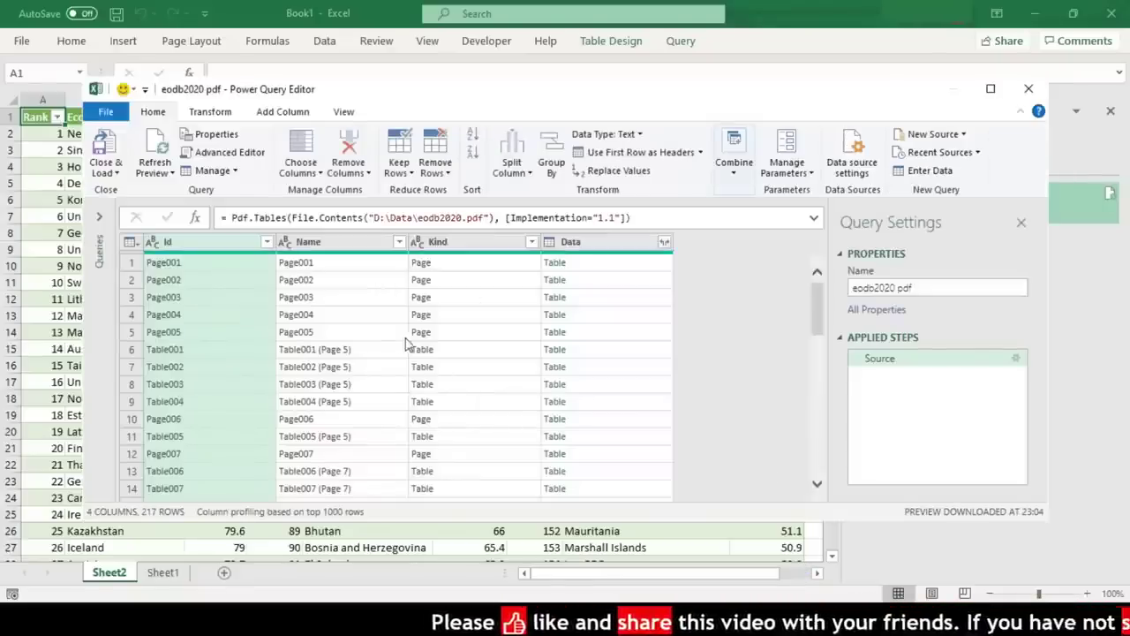
# Step: Filter the Name column by searching "page 9" and keeping only Table053 (Page 91) and Table054 (Page 92)
pyautogui.click(401, 247)
pyautogui.click(400, 244)
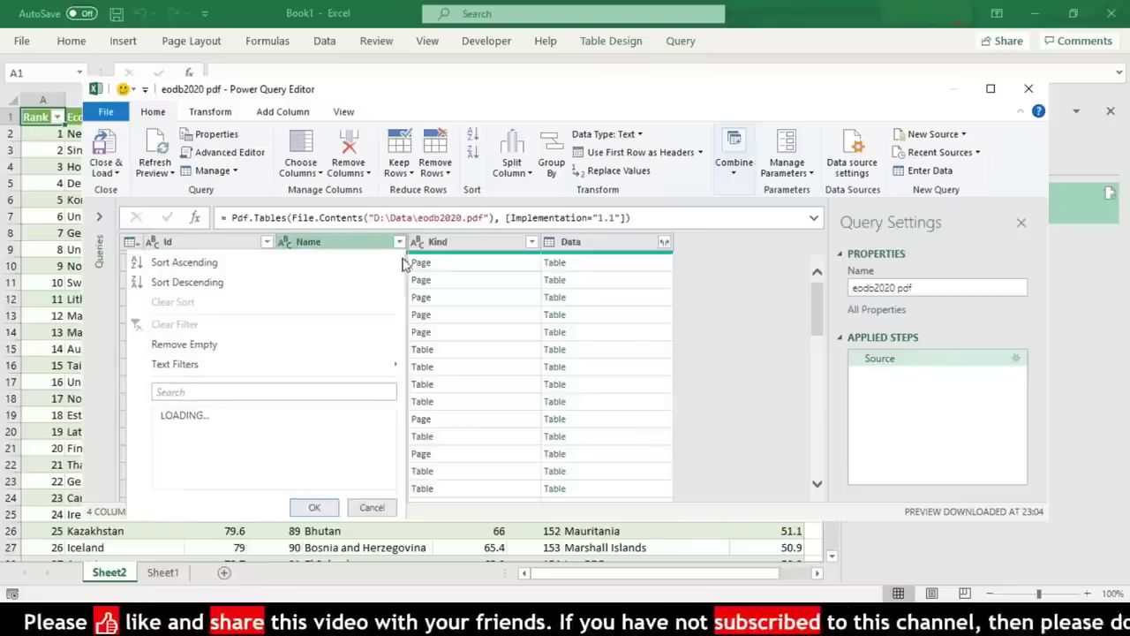
pyautogui.click(302, 391)
pyautogui.write('page')
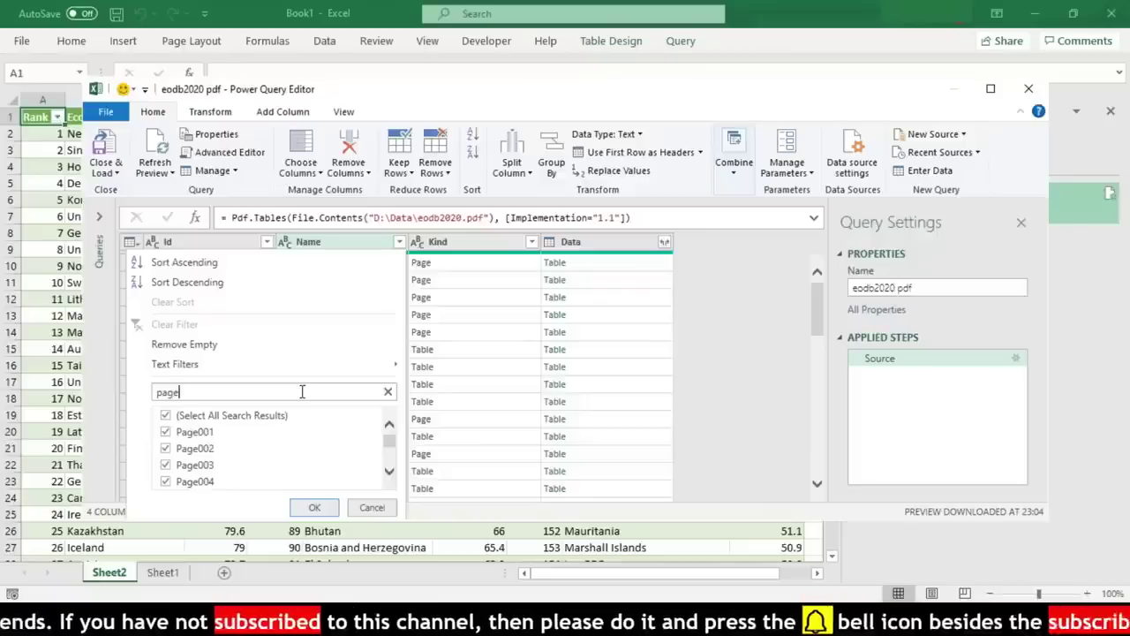
pyautogui.write(' 9')
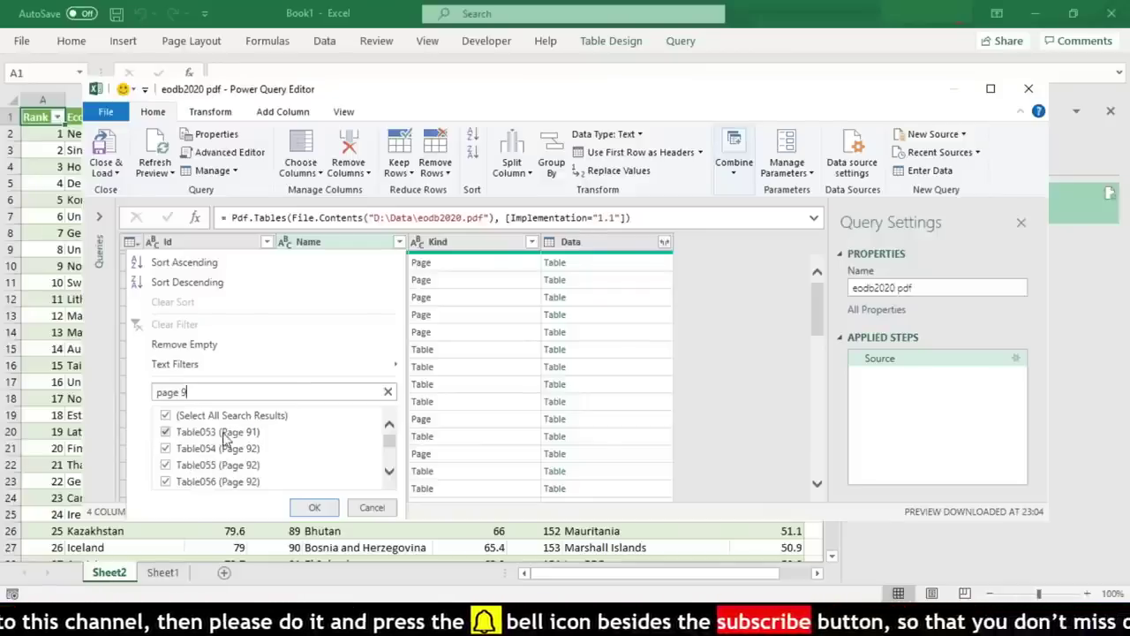
pyautogui.click(166, 415)
pyautogui.click(165, 432)
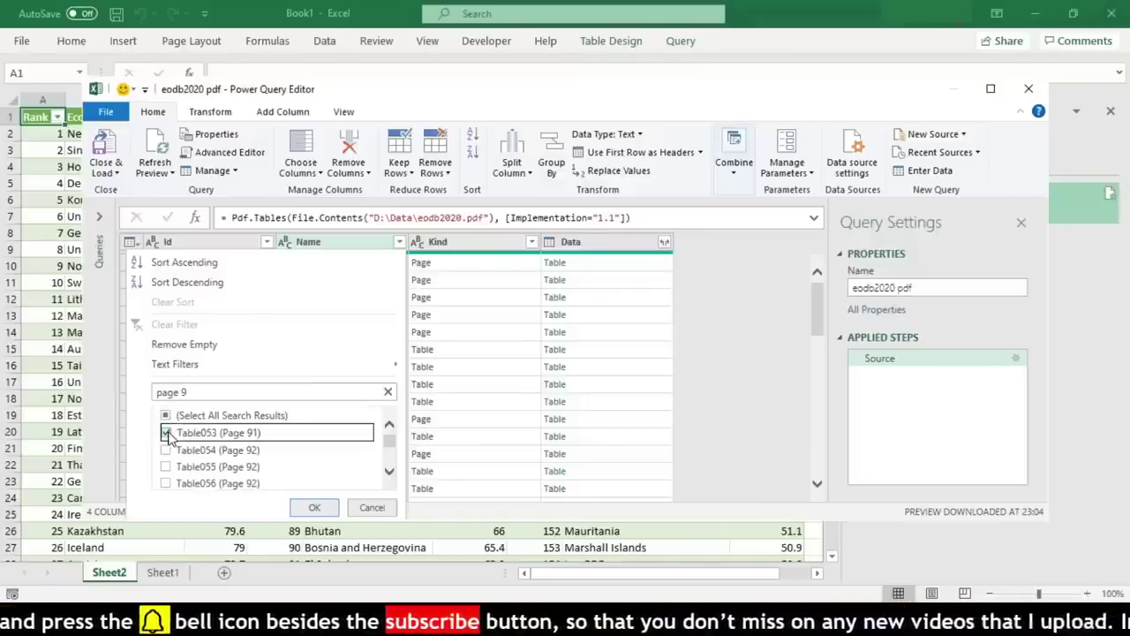
pyautogui.click(166, 449)
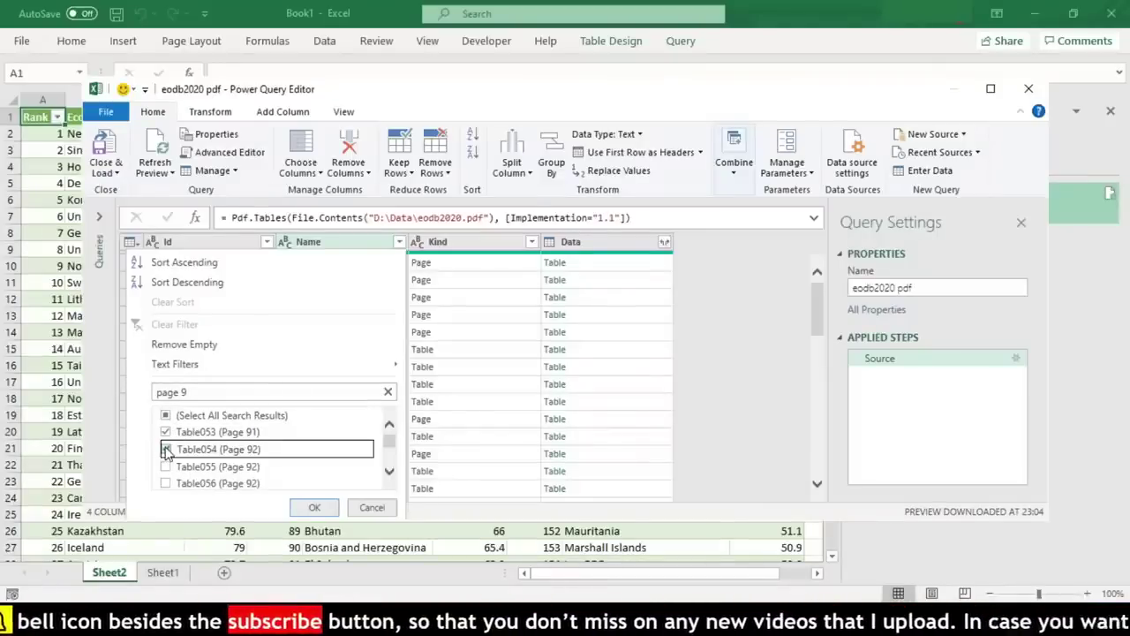
pyautogui.click(317, 508)
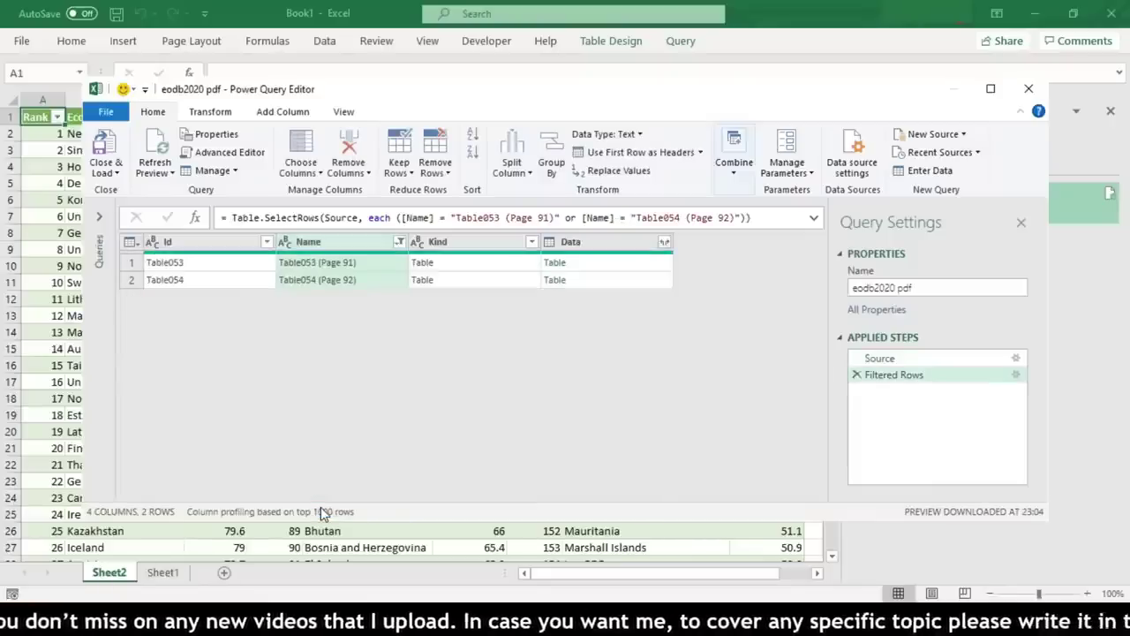
# Step: Remove the Id, Name and Kind columns, keeping only the Data column
pyautogui.click(464, 248)
pyautogui.hotkey('shift', 'Left')
pyautogui.hotkey('shift', 'Left')
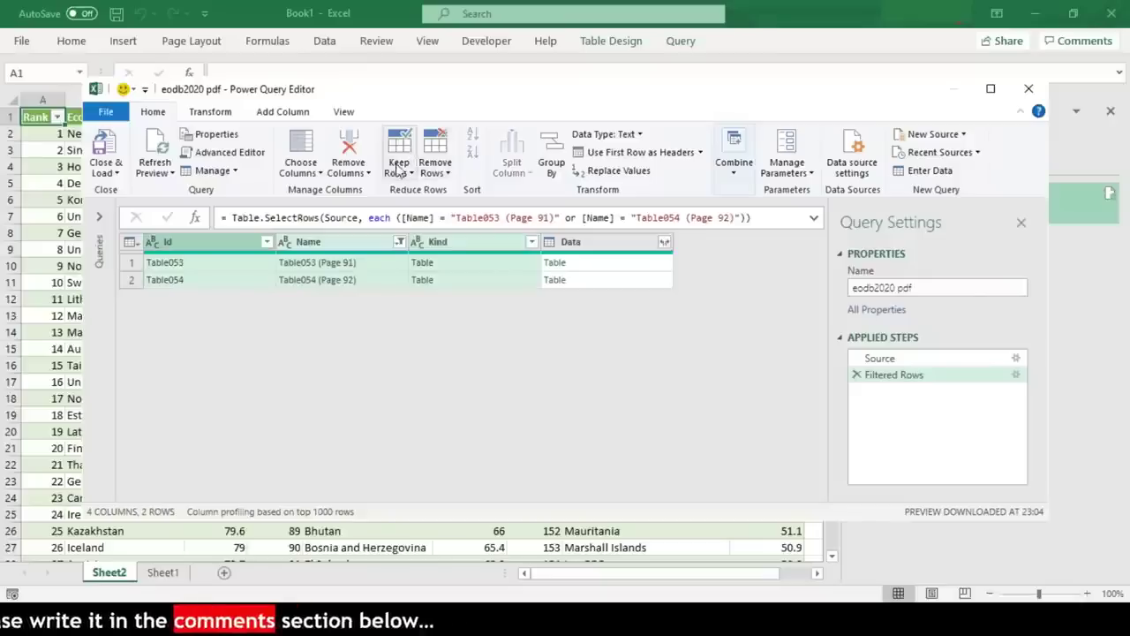
pyautogui.click(354, 159)
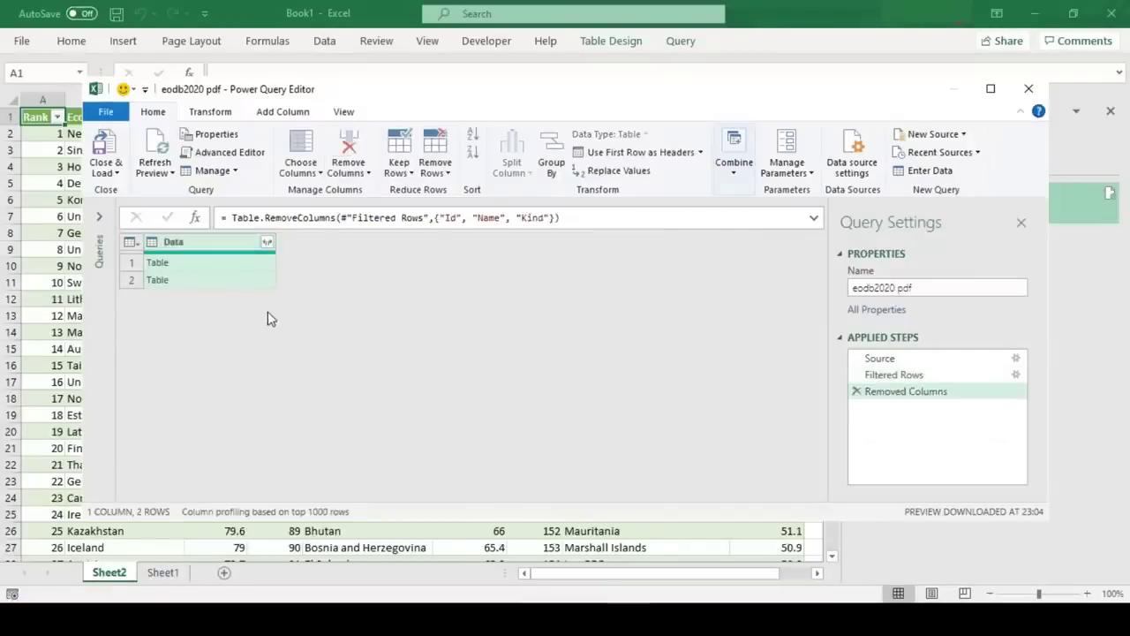
# Step: Expand the Data column into all its columns with the original name as prefix, and promote the first row to headers twice
pyautogui.click(266, 243)
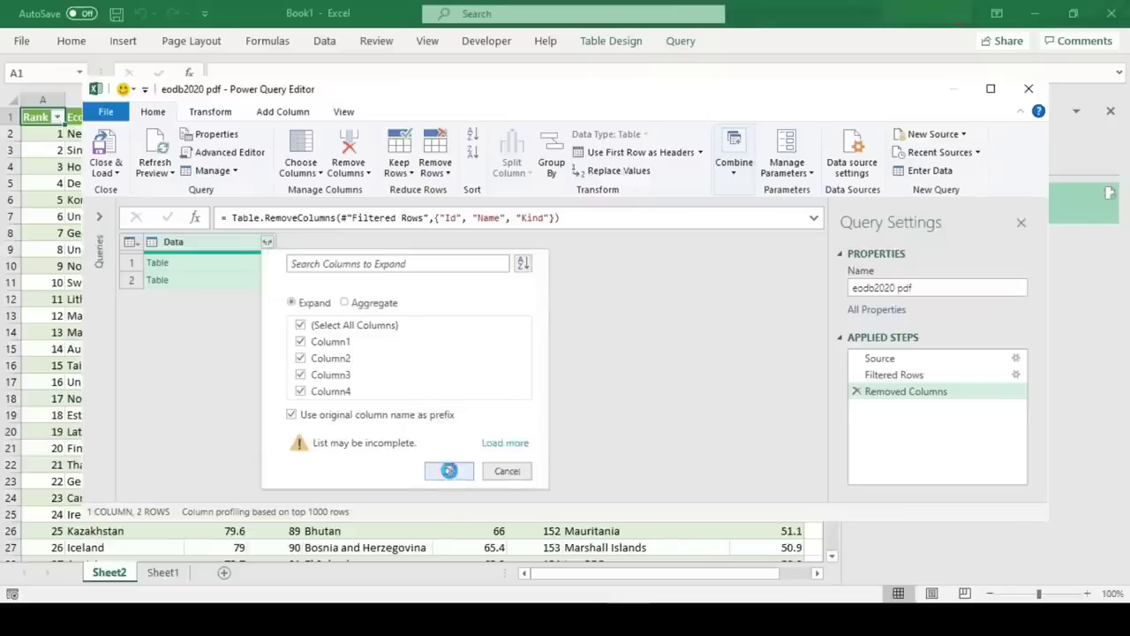
pyautogui.click(450, 472)
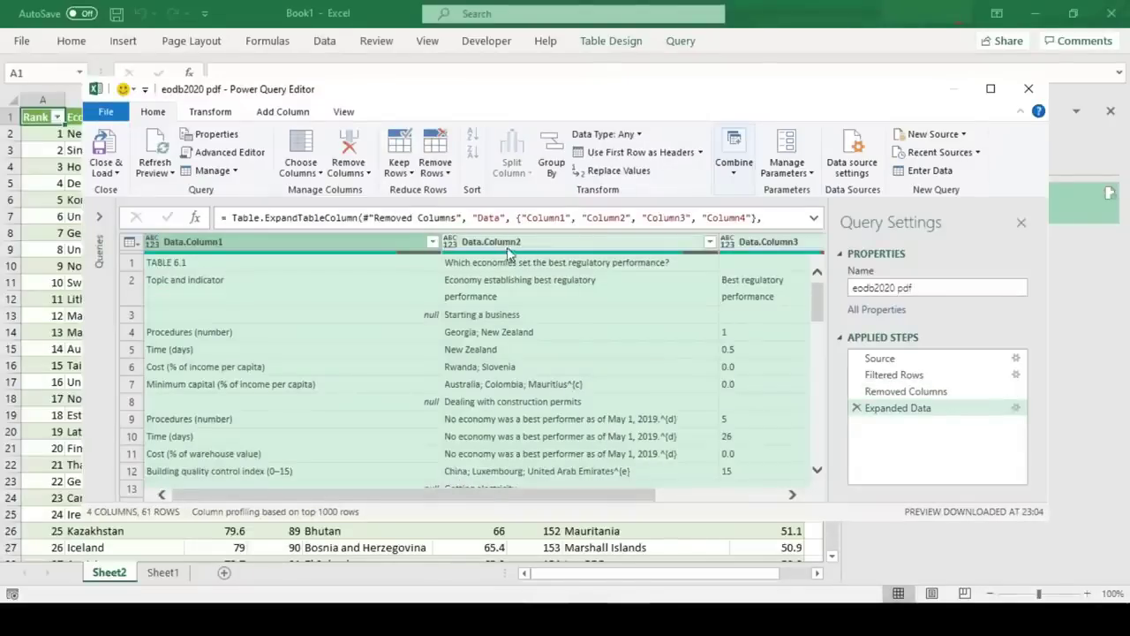
pyautogui.click(647, 152)
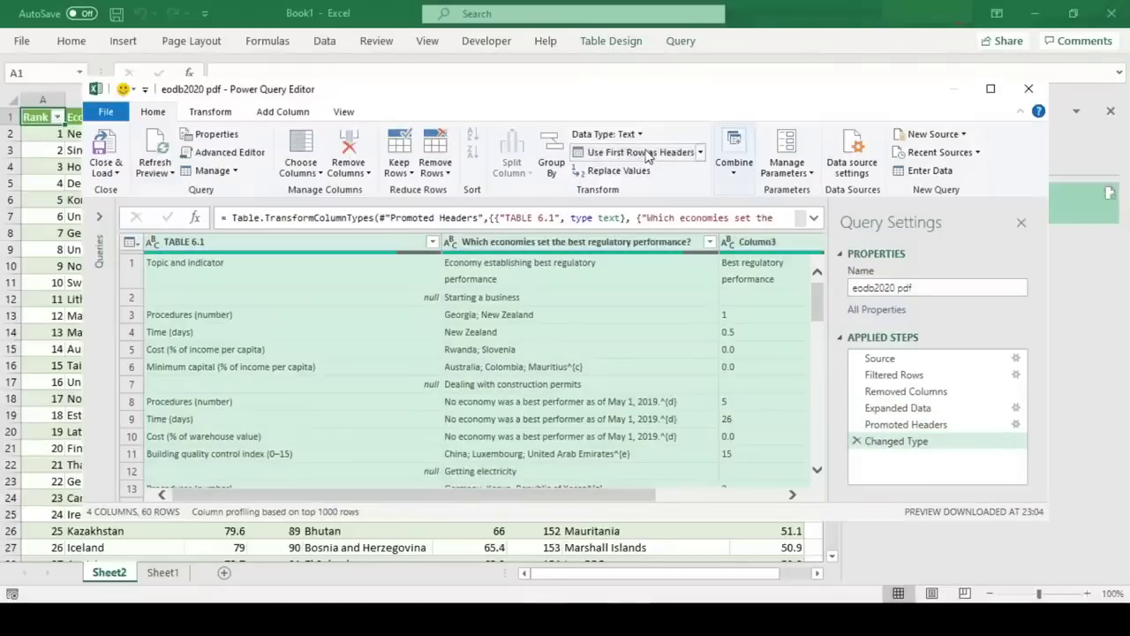
pyautogui.click(647, 152)
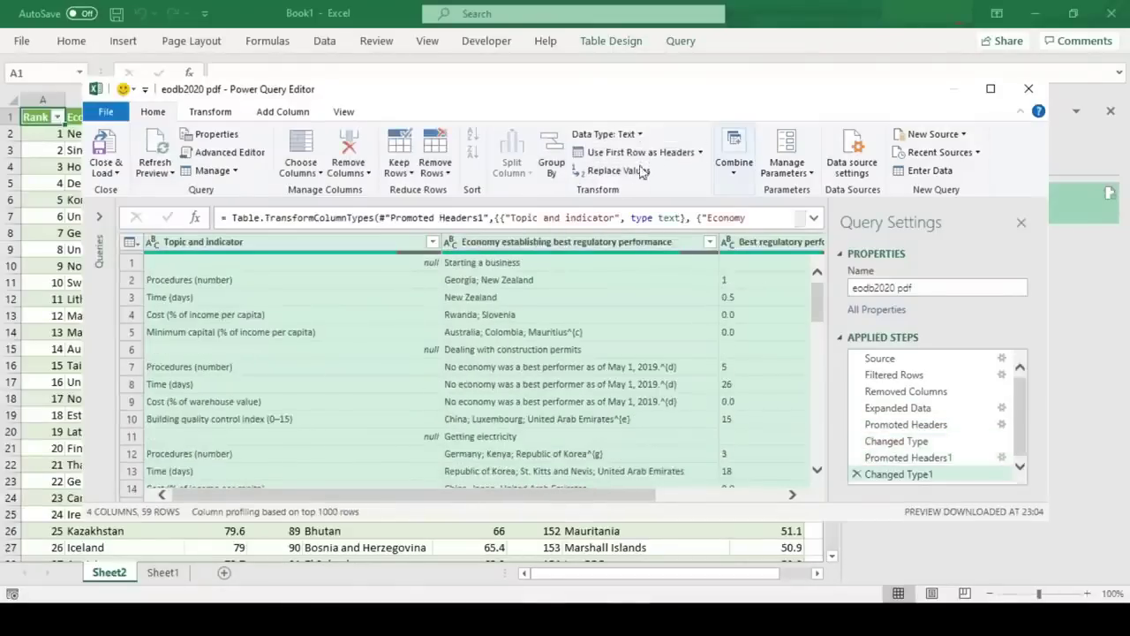
# Step: Load the eodb2020 pdf query into a new worksheet and hide the Queries & Connections list to review the combined table's rows
pyautogui.click(103, 151)
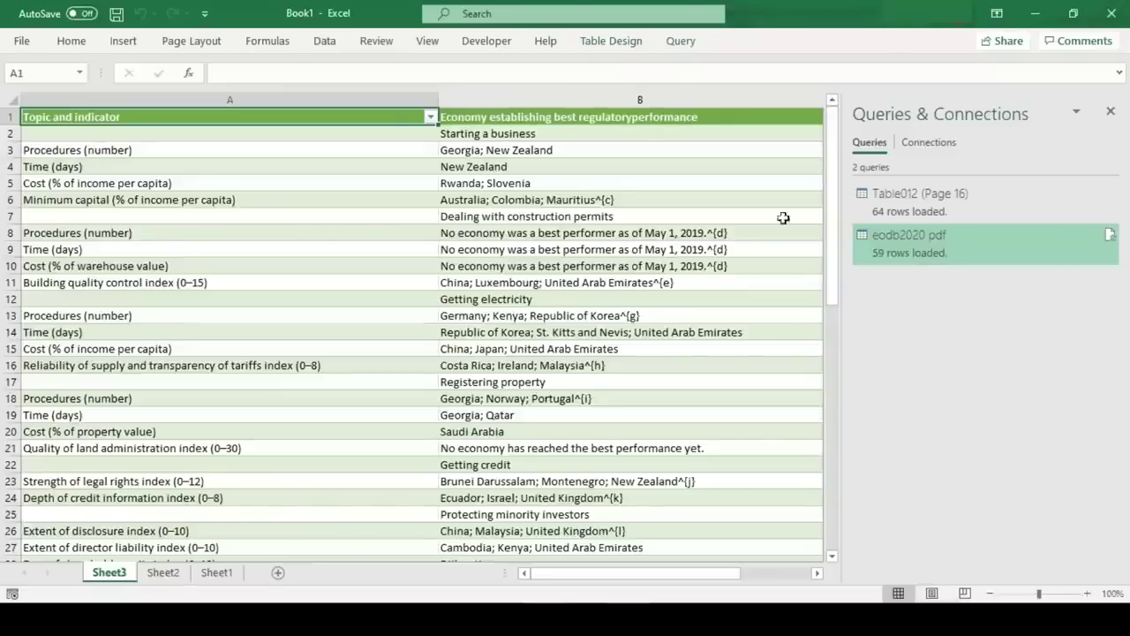
pyautogui.click(1110, 113)
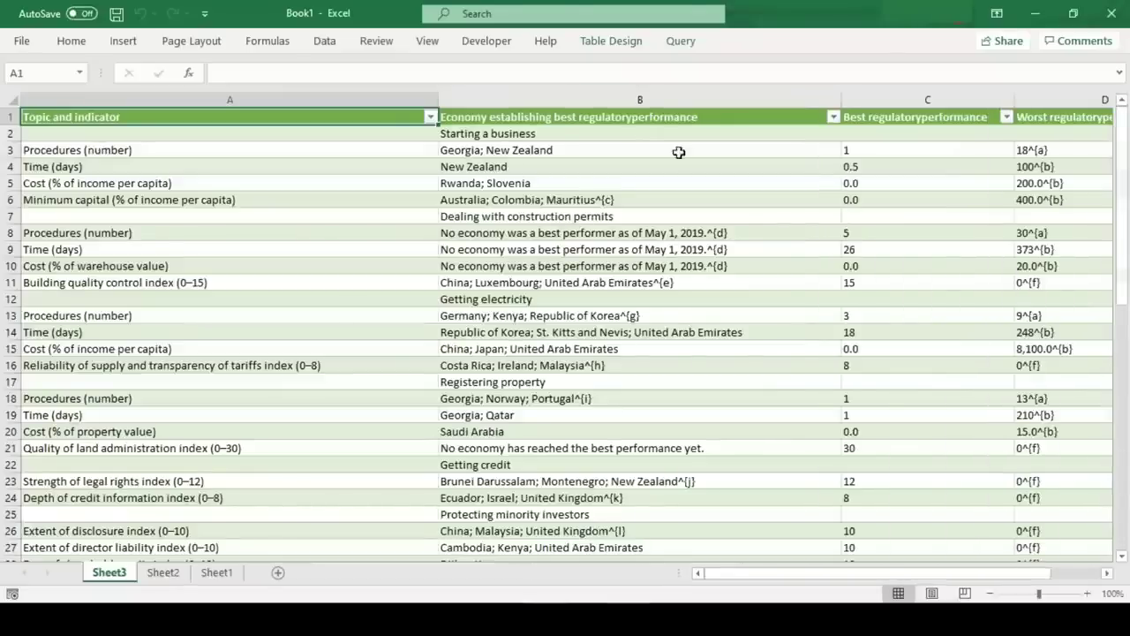
pyautogui.scroll(-16, 770, 444)
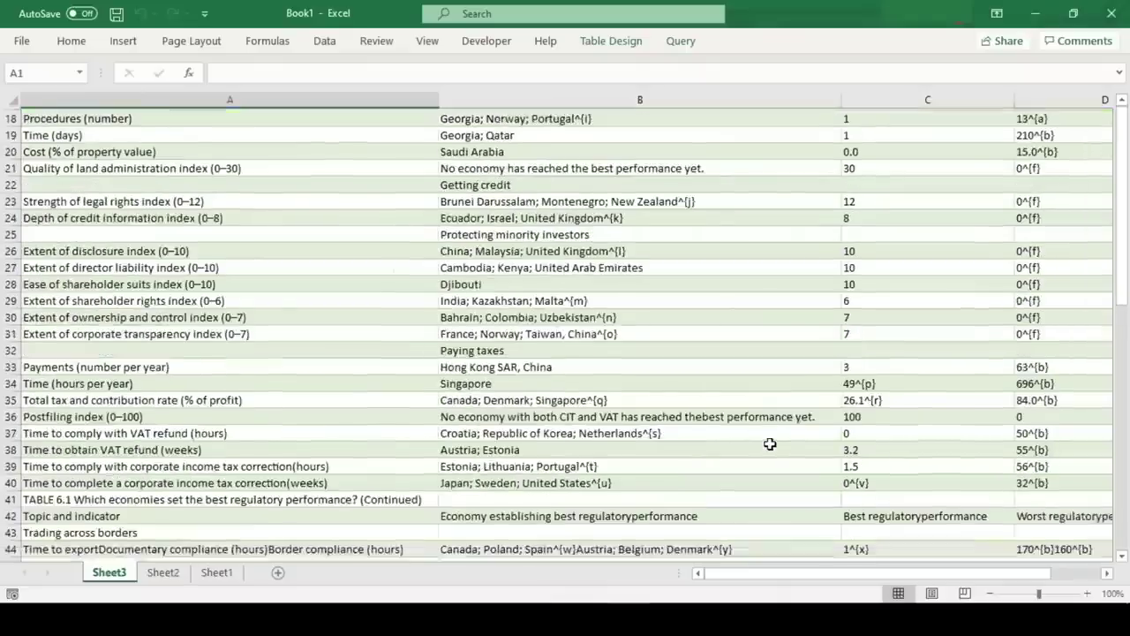
pyautogui.scroll(16, 770, 444)
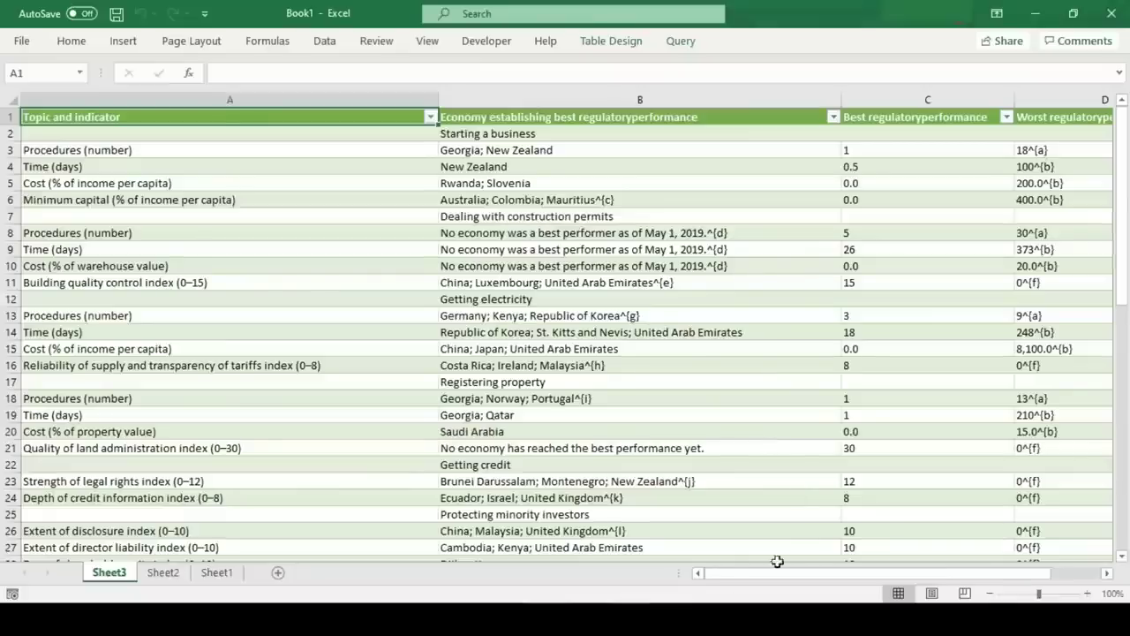
pyautogui.click(1123, 556)
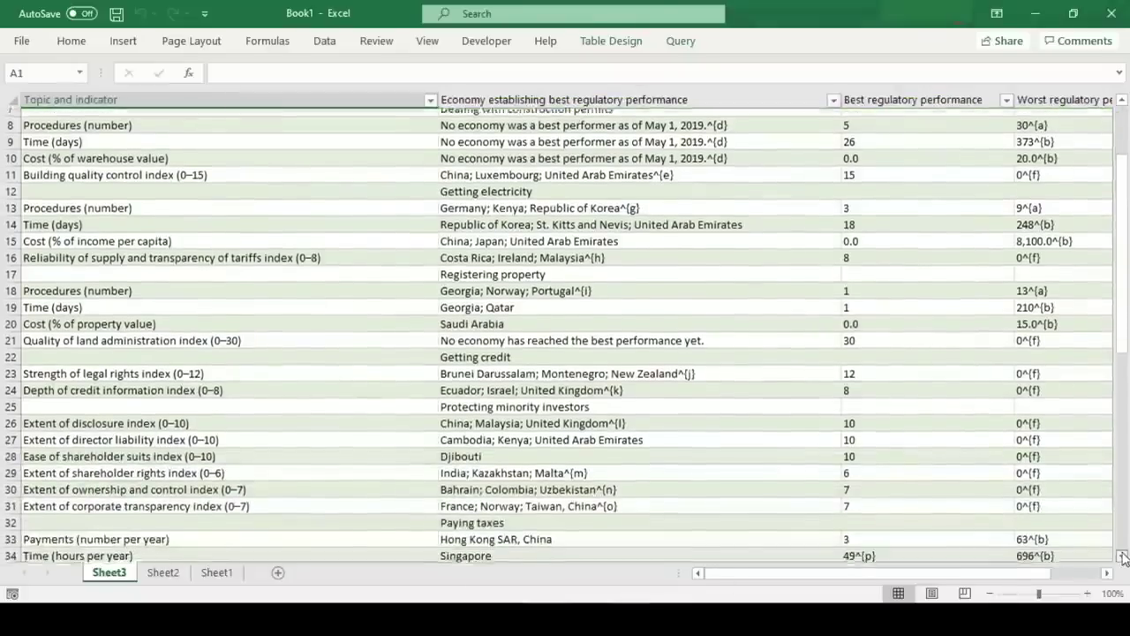
pyautogui.moveTo(1123, 557); pyautogui.dragTo(1123, 556)
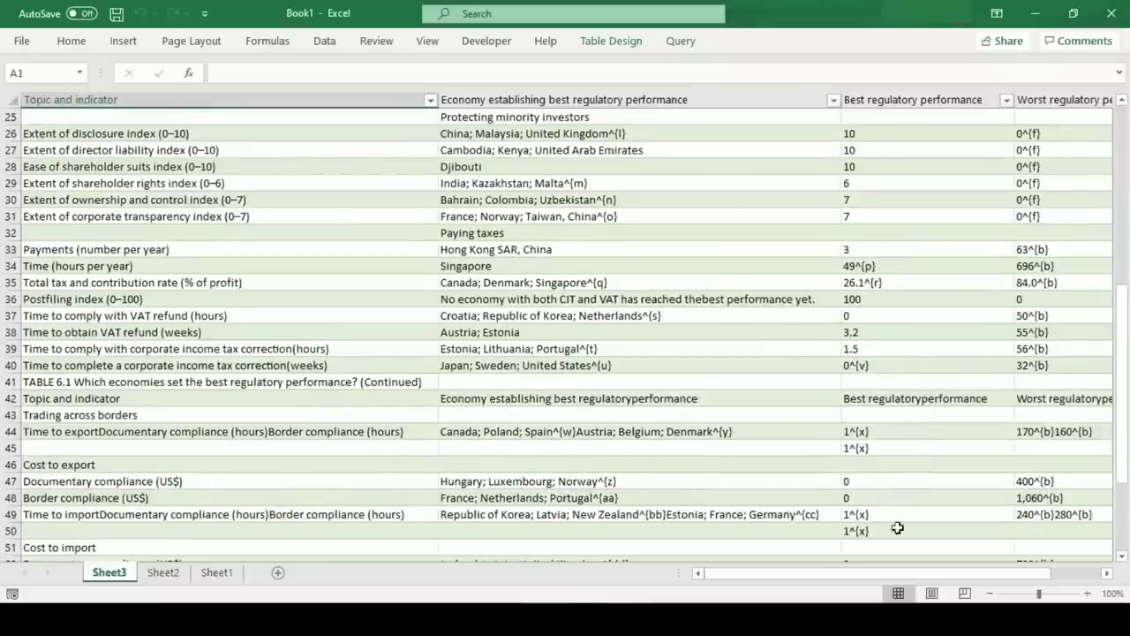
# Step: Refresh the Rank, Economy and DB score table on Sheet2 from its PDF source
pyautogui.click(163, 572)
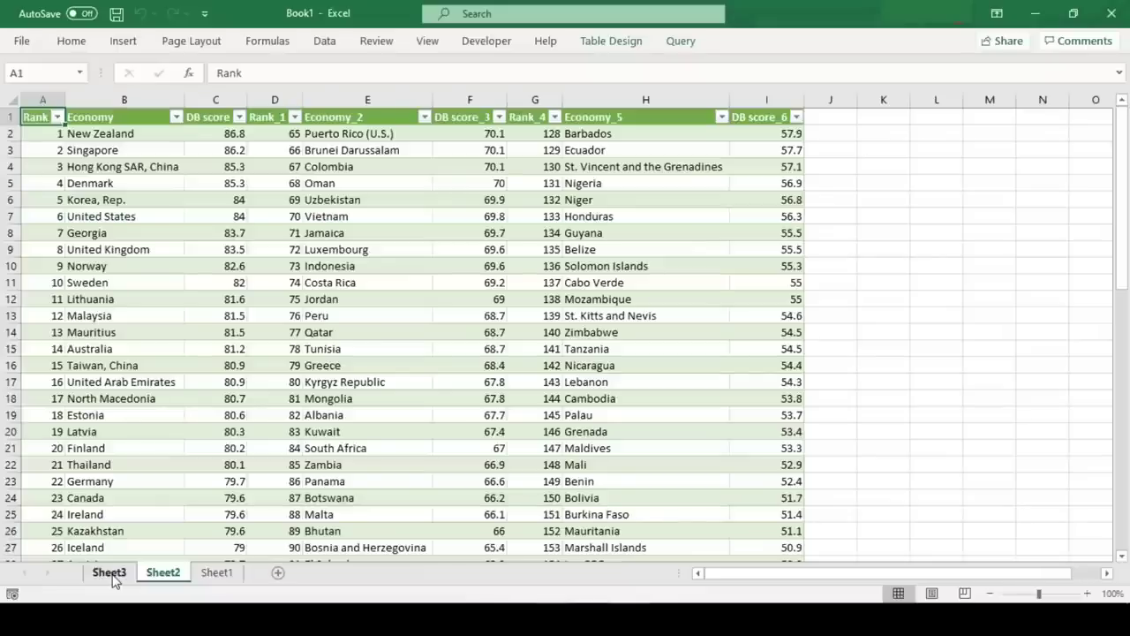
pyautogui.click(335, 364)
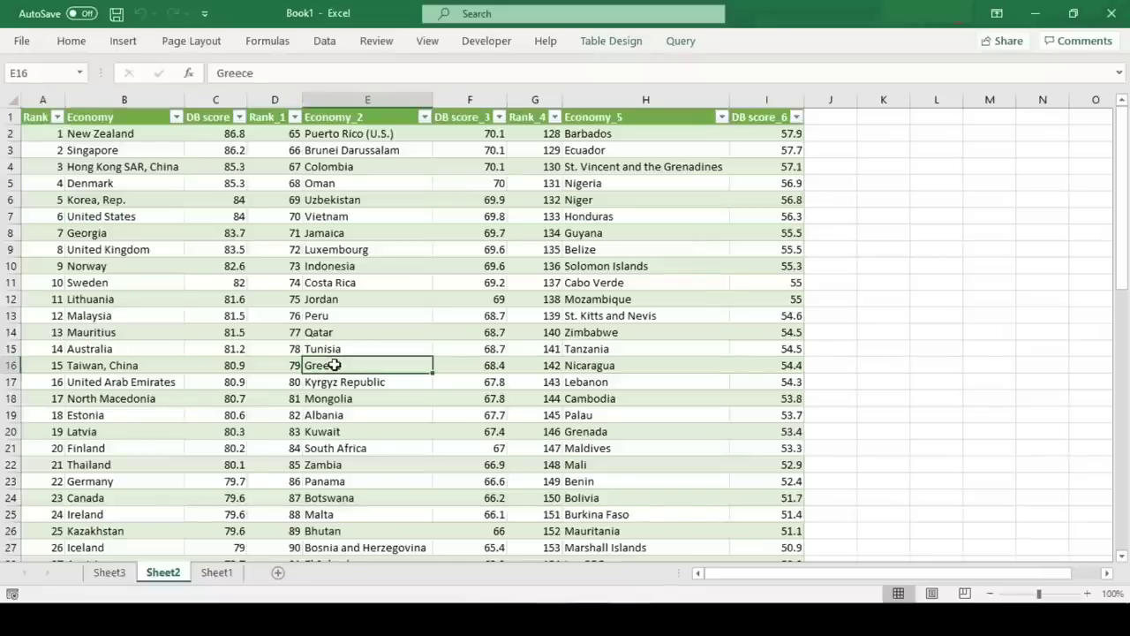
pyautogui.rightClick(335, 364)
pyautogui.press('Down')
pyautogui.press('Down')
pyautogui.press('Down')
pyautogui.press('Down')
pyautogui.press('Down')
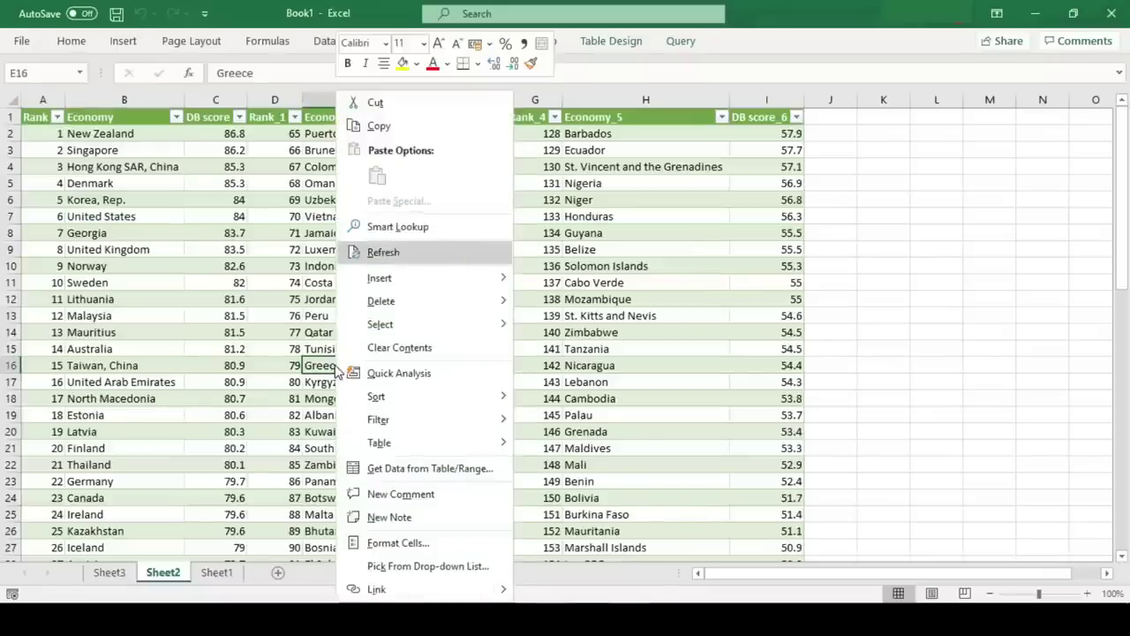
pyautogui.press('Return')
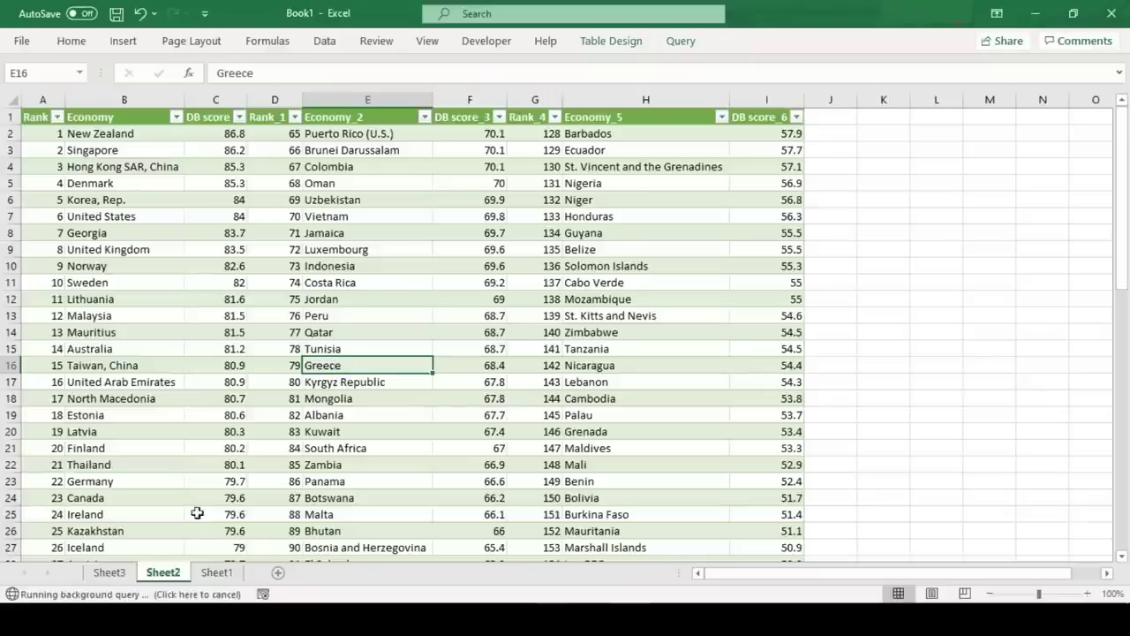
# Step: Refresh the combined Topic and indicator table on Sheet3 from its PDF source
pyautogui.click(124, 573)
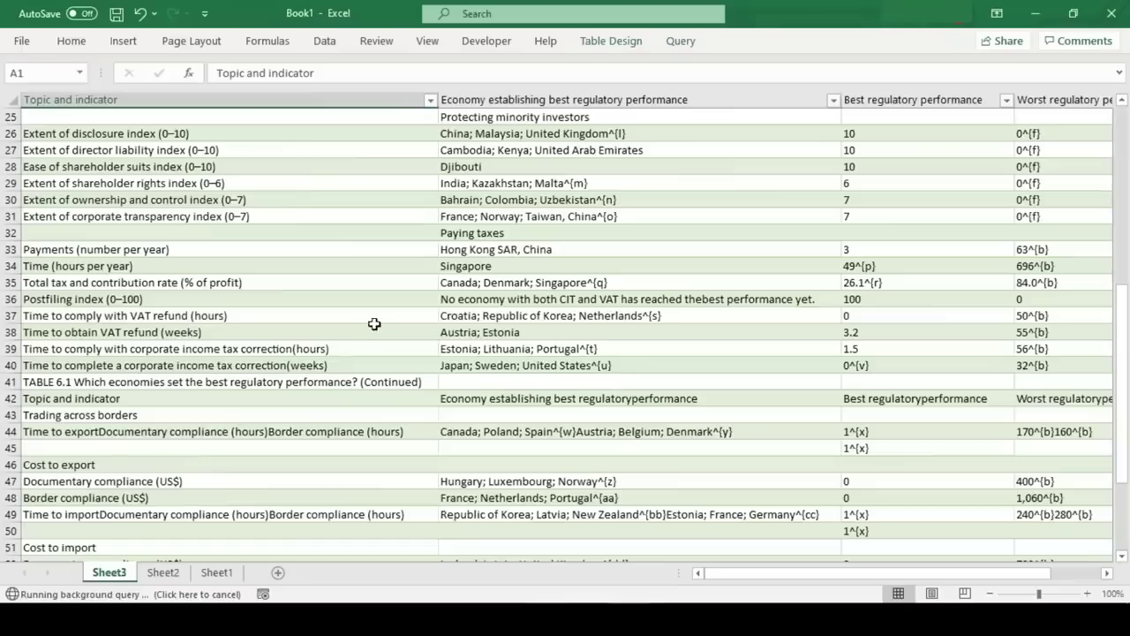
pyautogui.click(376, 321)
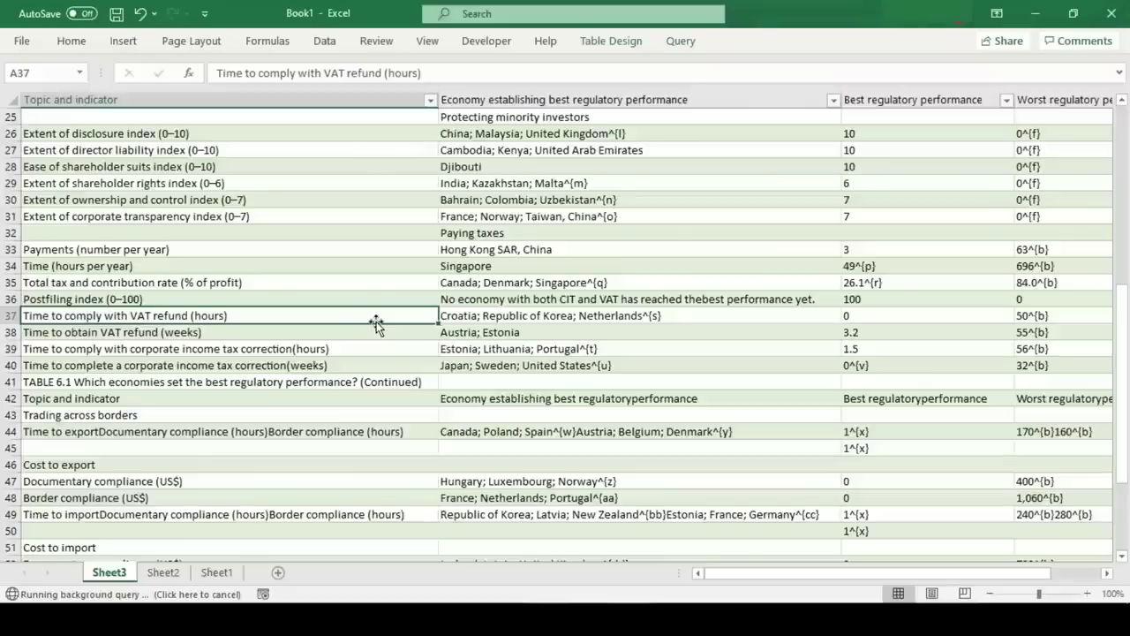
pyautogui.rightClick(376, 312)
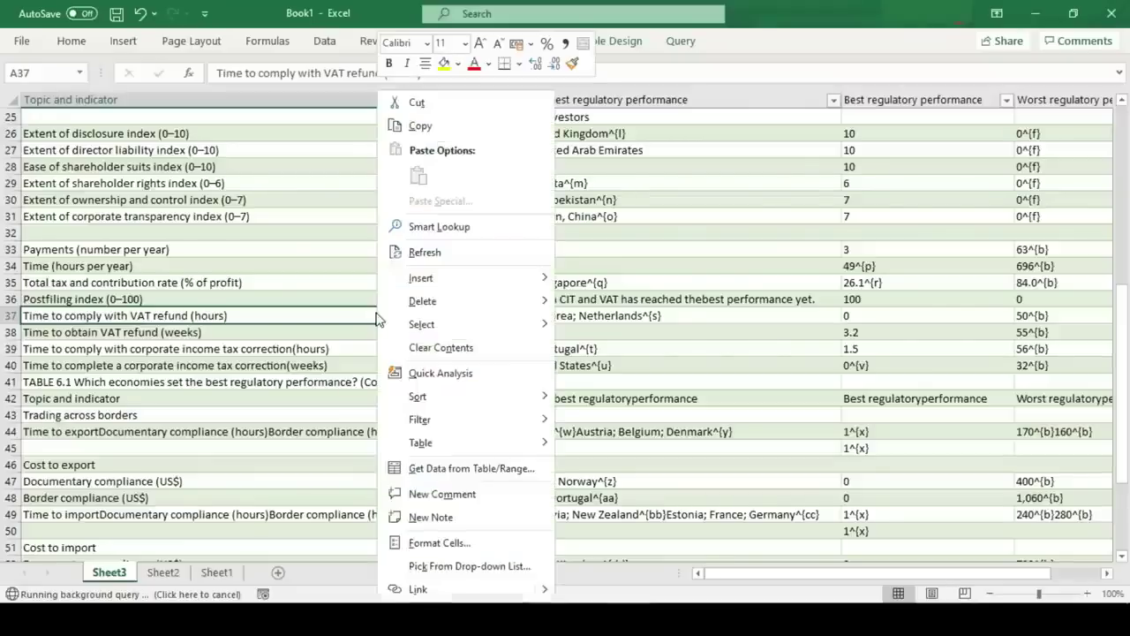
pyautogui.click(458, 254)
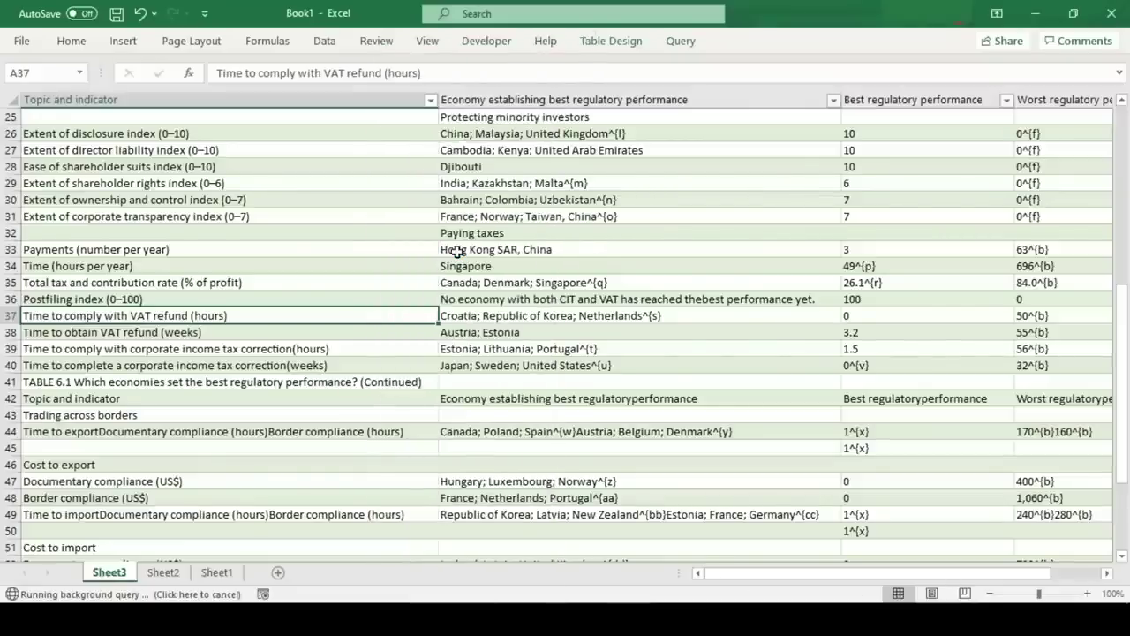